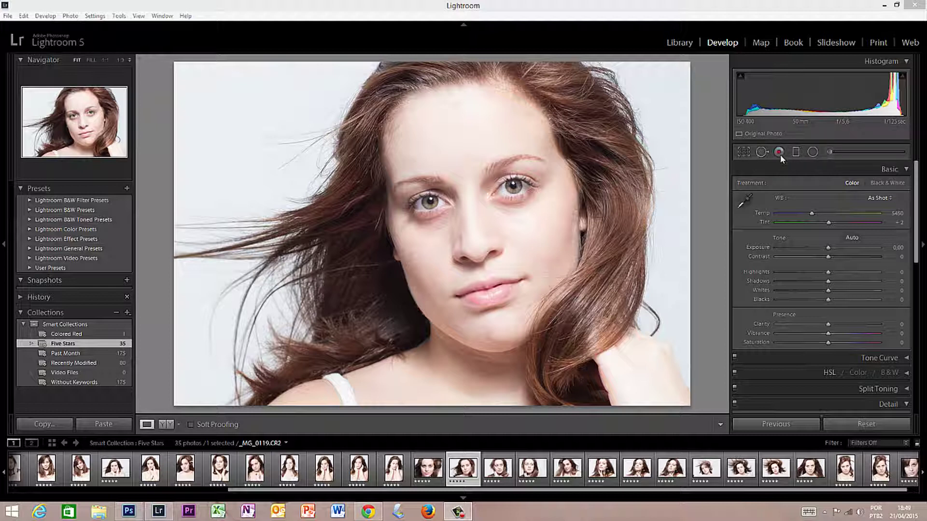
# - Try a narrow portrait crop, repositioning the portrait inside the frame, and restore the crop to the full photo
pyautogui.click(743, 152)
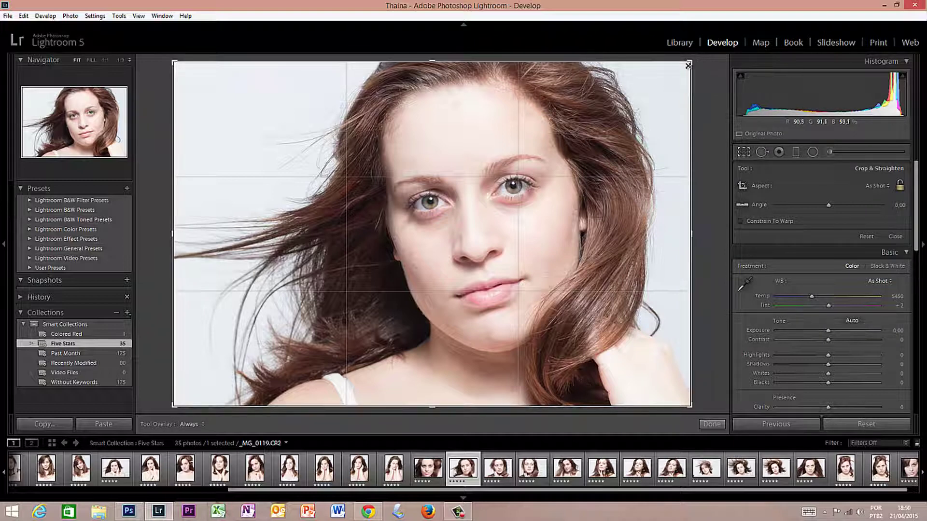
pyautogui.moveTo(689, 63); pyautogui.dragTo(549, 60)
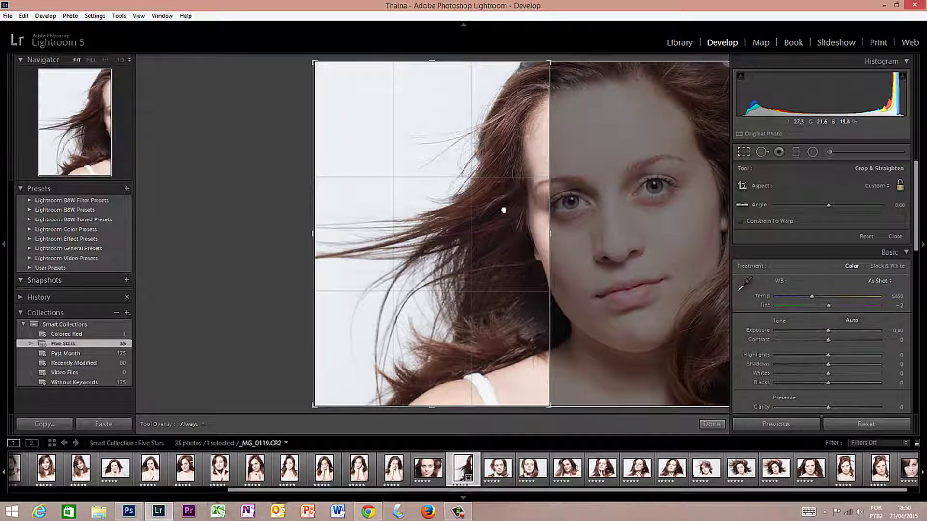
pyautogui.moveTo(430, 221); pyautogui.dragTo(350, 244)
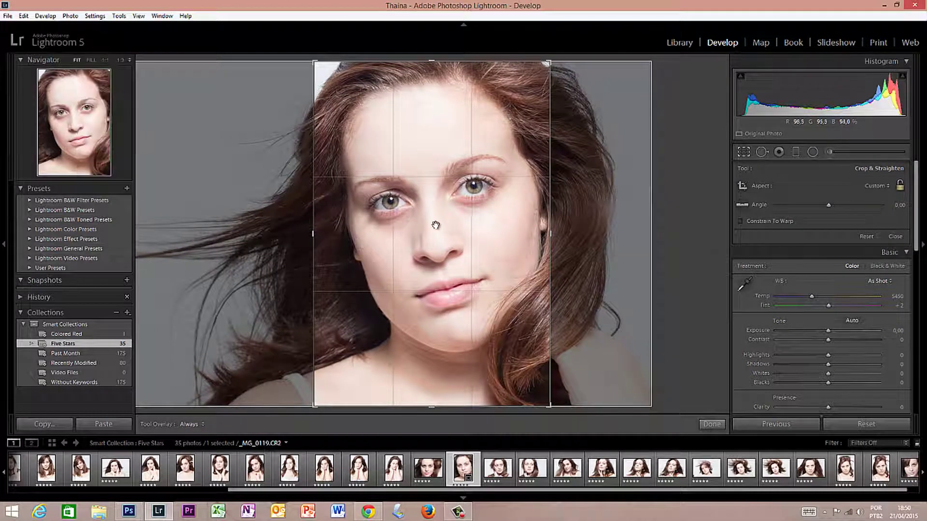
pyautogui.moveTo(424, 238); pyautogui.dragTo(603, 221)
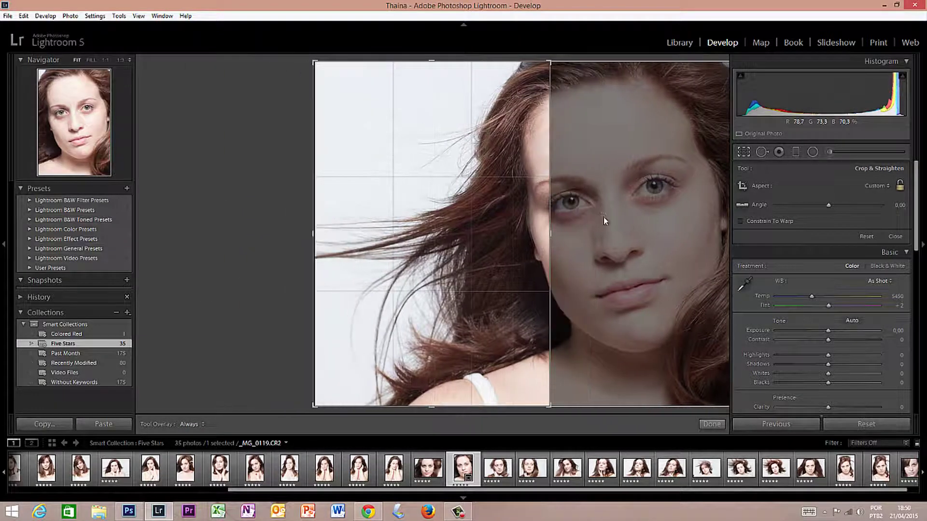
pyautogui.moveTo(551, 235); pyautogui.dragTo(691, 210)
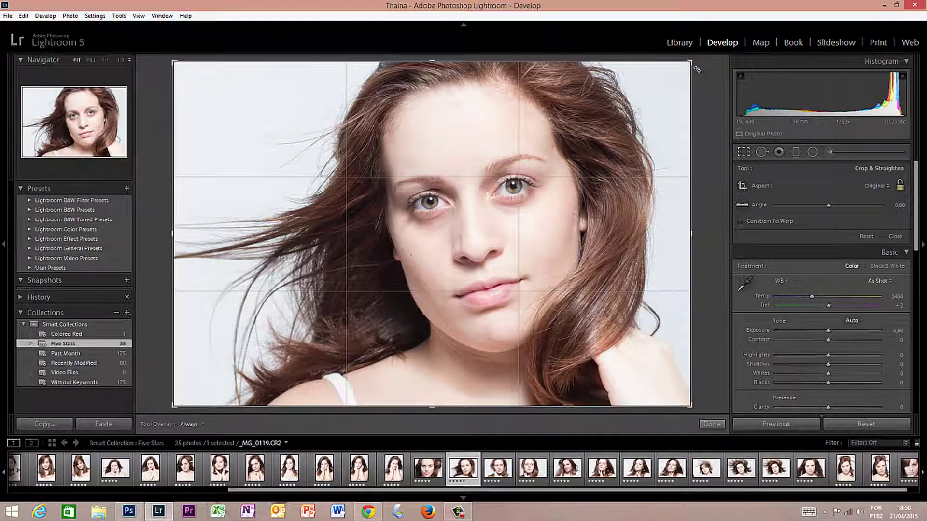
# - Crop the photo slightly inward from its lower-right corner with the proportions kept, and apply the crop
pyautogui.press('shift')
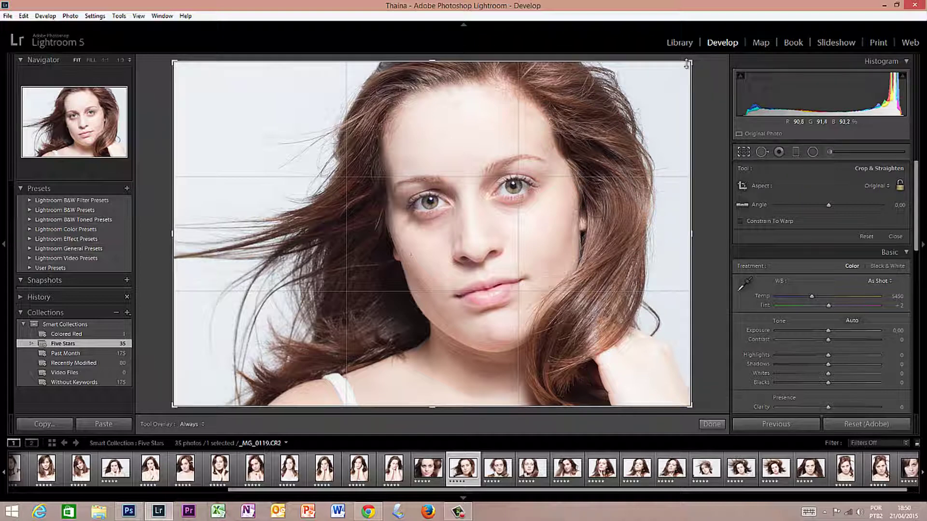
pyautogui.moveTo(690, 63); pyautogui.dragTo(638, 80)
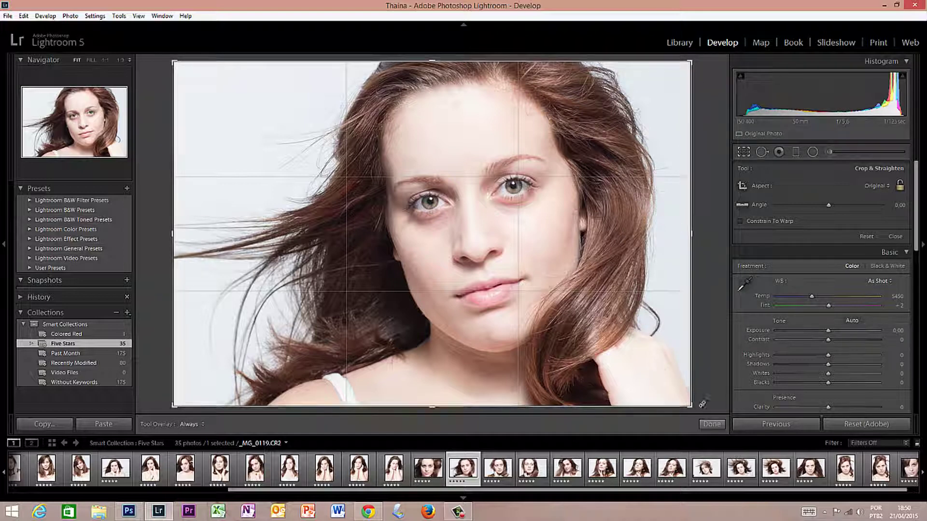
pyautogui.moveTo(689, 407); pyautogui.dragTo(682, 400)
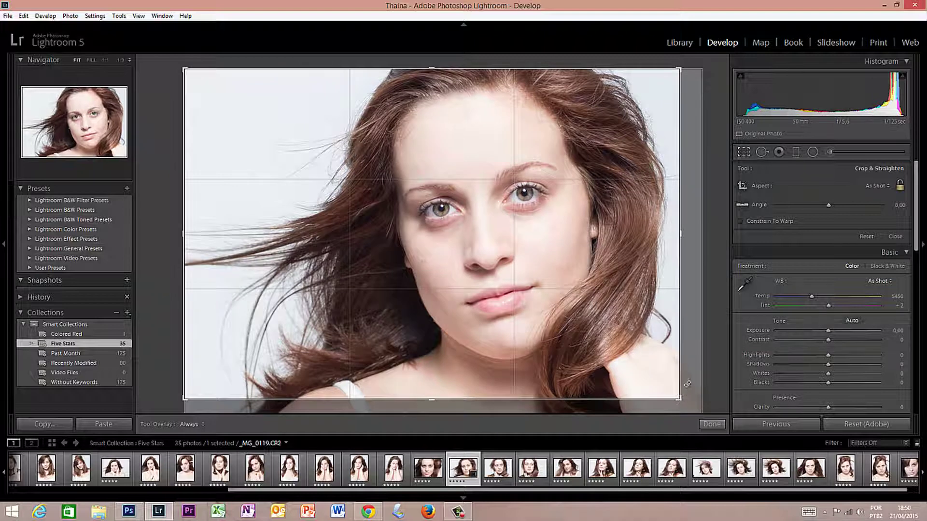
pyautogui.click(711, 424)
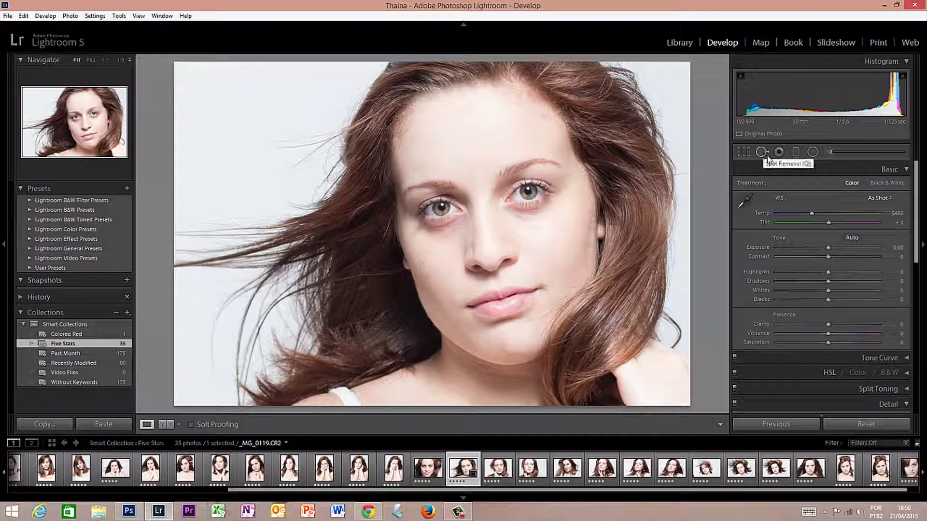
# - Heal the blemish at the top of the forehead using Spot Removal in Heal mode with size 75
pyautogui.click(762, 153)
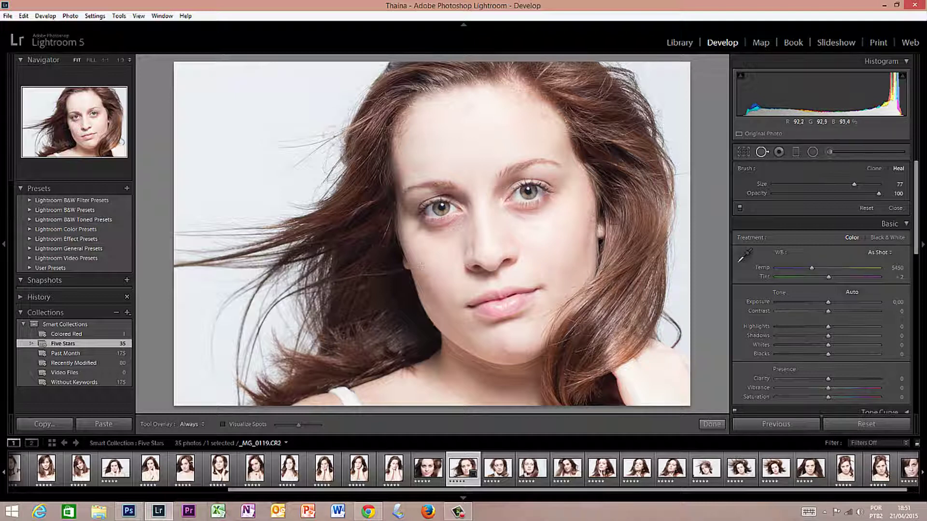
pyautogui.click(85, 115)
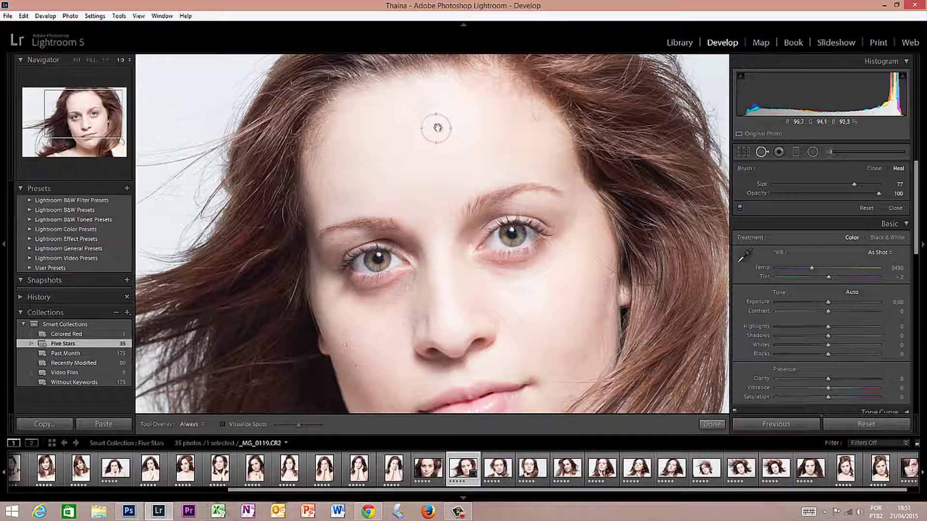
pyautogui.moveTo(438, 127); pyautogui.dragTo(452, 202)
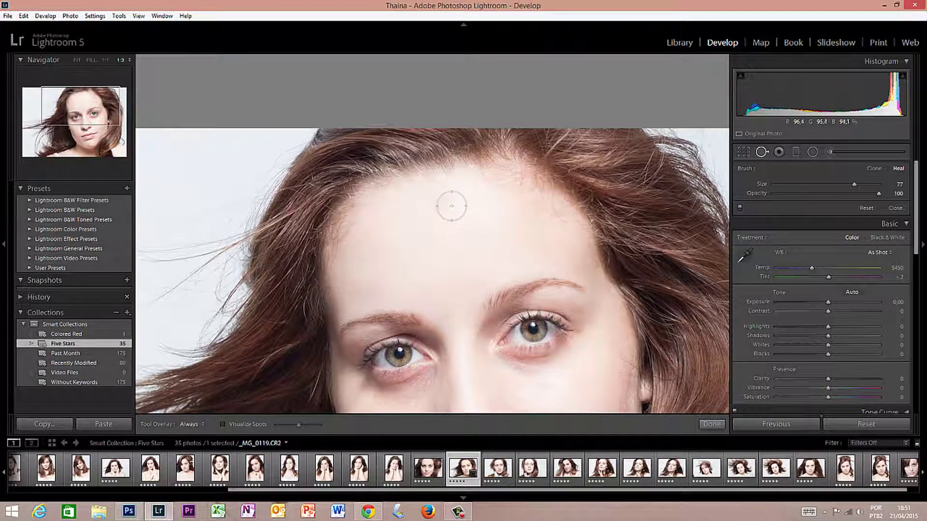
pyautogui.scroll(-1, 451, 197)
pyautogui.scroll(-1, 453, 195)
pyautogui.click(446, 201)
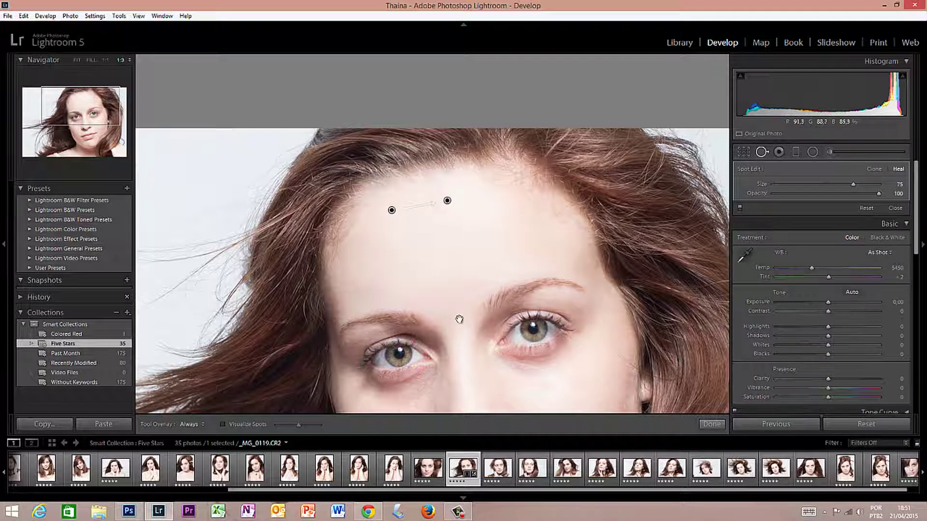
# - Heal the blemishes on the left cheek, chin and beside the nose, reducing the spot size to 51
pyautogui.scroll(-5, 456, 315)
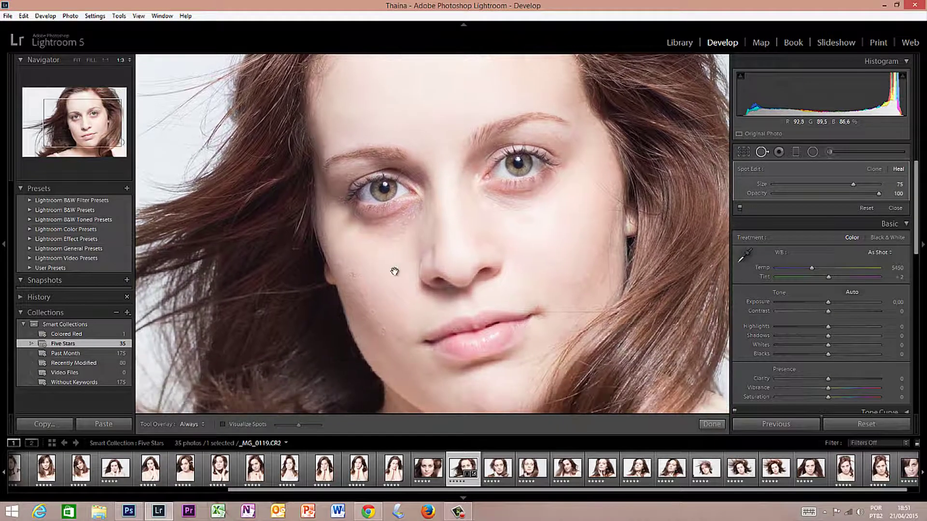
pyautogui.click(353, 274)
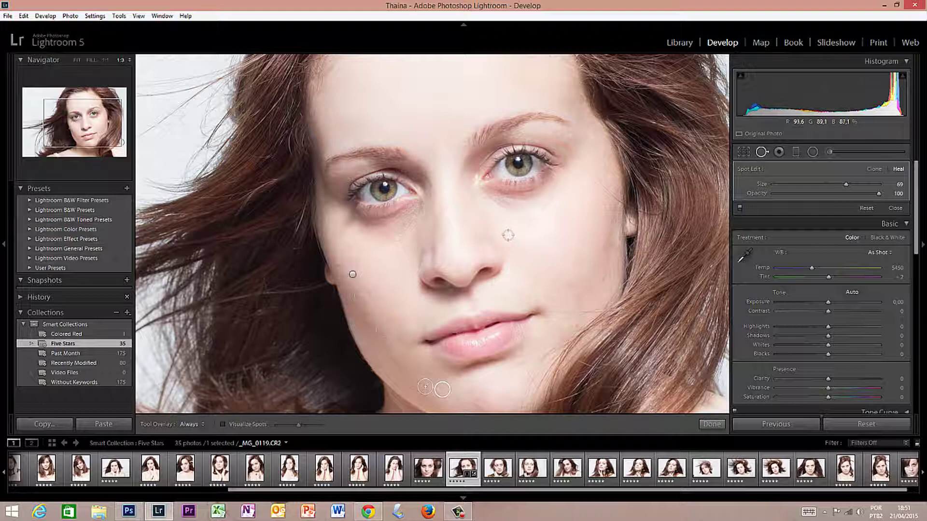
pyautogui.scroll(-4, 507, 235)
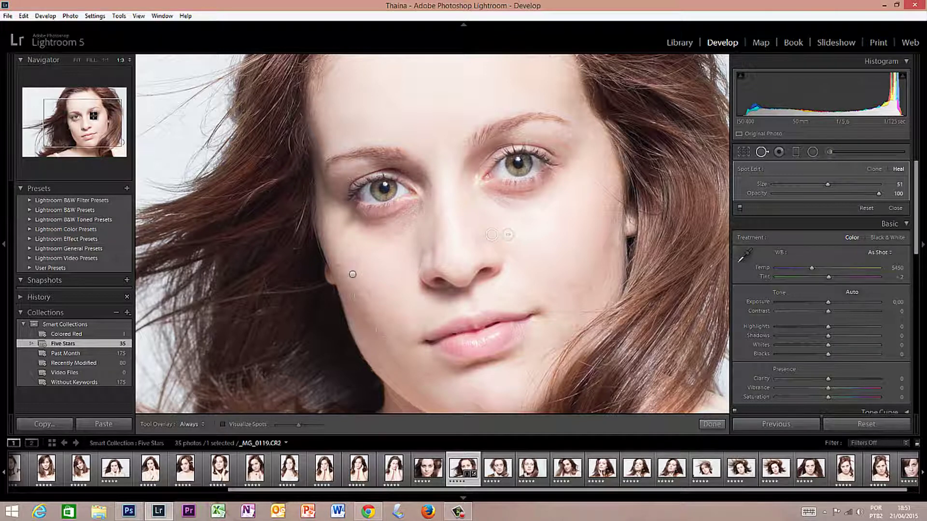
# - Heal the blemishes across the cheek on the photo's right side with spots of size 51
pyautogui.moveTo(93, 116); pyautogui.dragTo(96, 106)
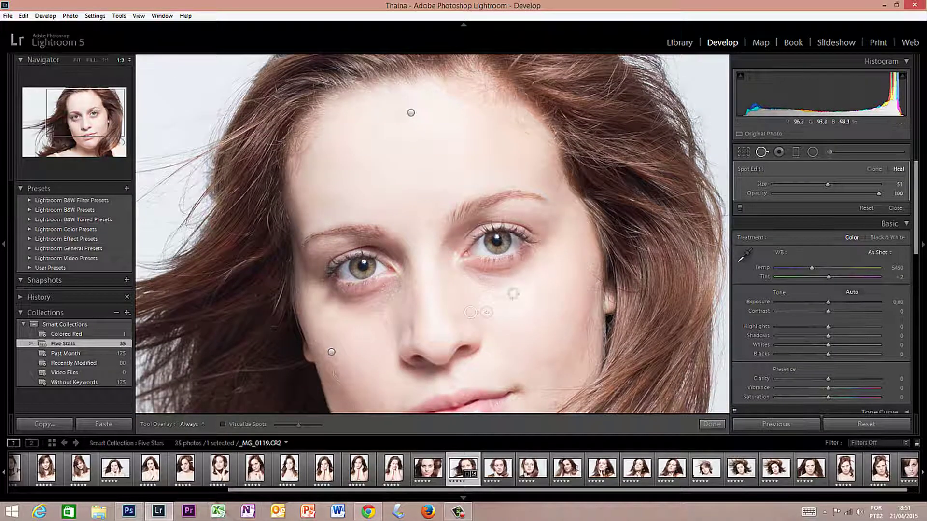
pyautogui.moveTo(544, 311); pyautogui.dragTo(478, 215)
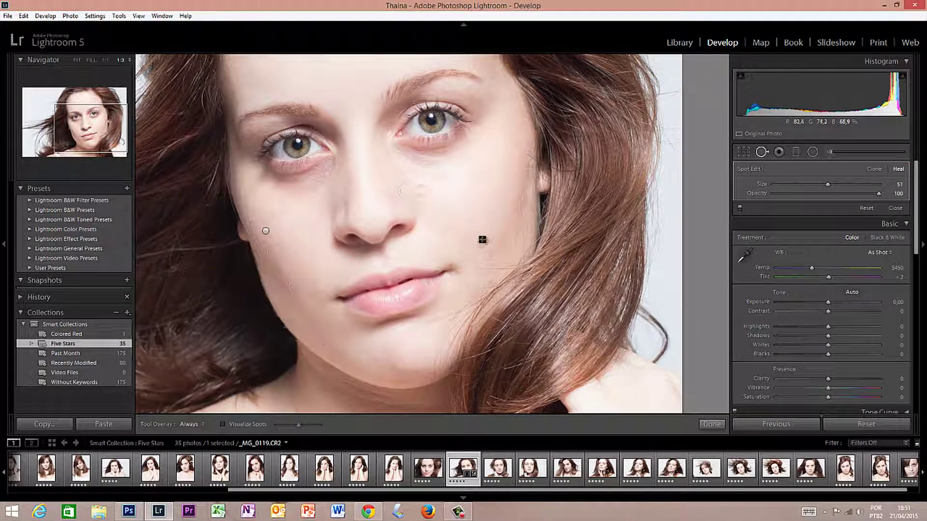
pyautogui.click(482, 240)
pyautogui.moveTo(482, 240); pyautogui.dragTo(488, 248)
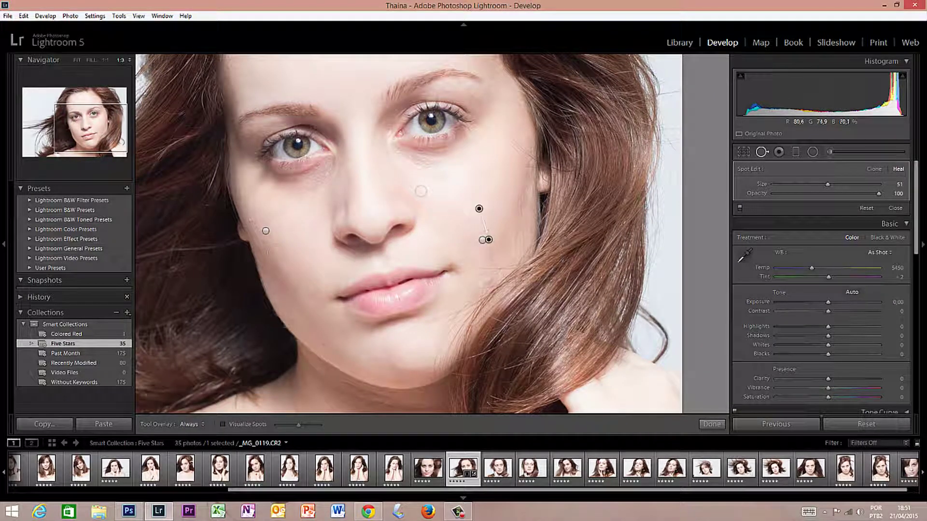
pyautogui.click(513, 237)
pyautogui.click(470, 239)
pyautogui.click(471, 191)
# - Heal the remaining blemishes along the left jawline and finish the spot removal
pyautogui.click(294, 323)
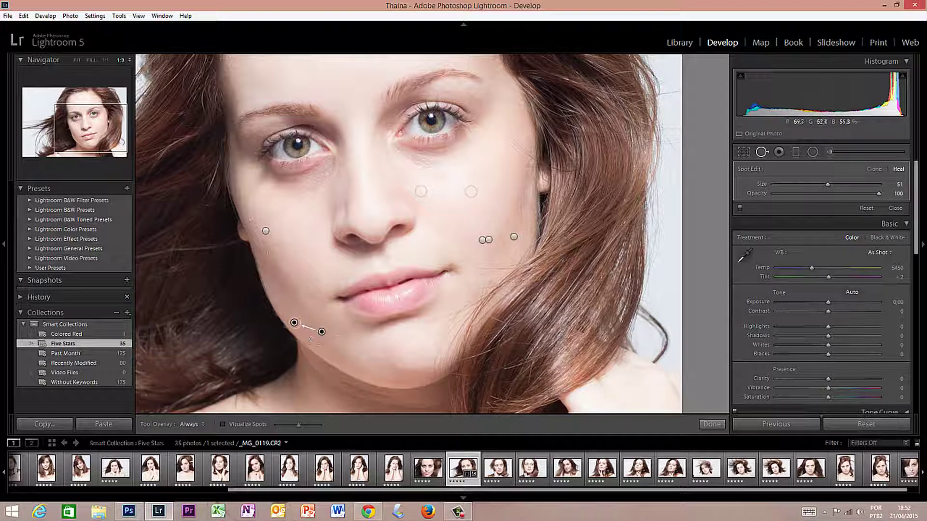
pyautogui.click(288, 305)
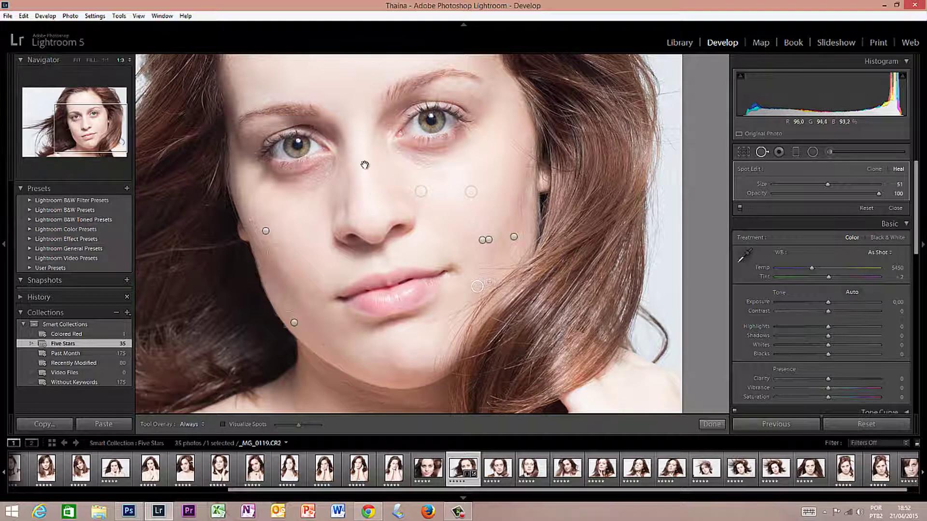
pyautogui.moveTo(365, 165)
pyautogui.mouseDown()
pyautogui.moveTo(405, 216)
pyautogui.moveTo(403, 291)
pyautogui.moveTo(383, 165)
pyautogui.mouseUp()
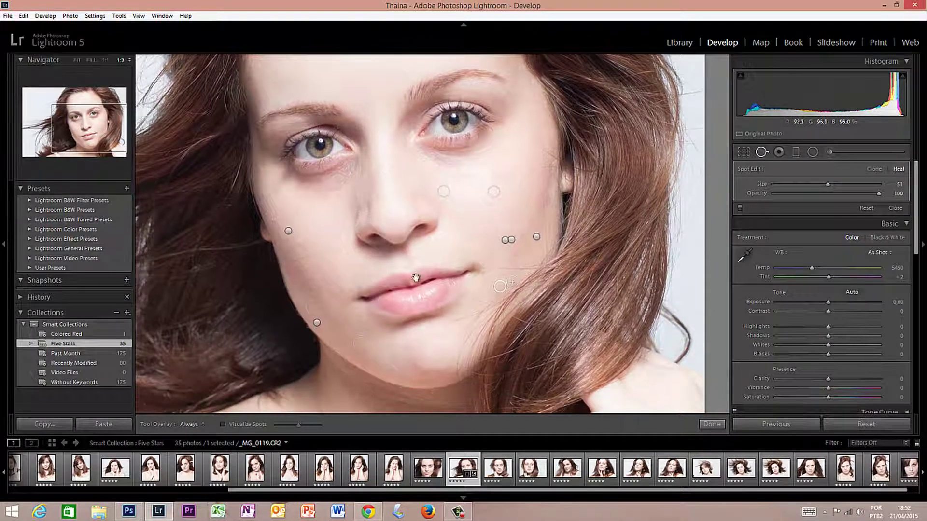
pyautogui.moveTo(436, 332); pyautogui.dragTo(447, 363)
pyautogui.click(711, 424)
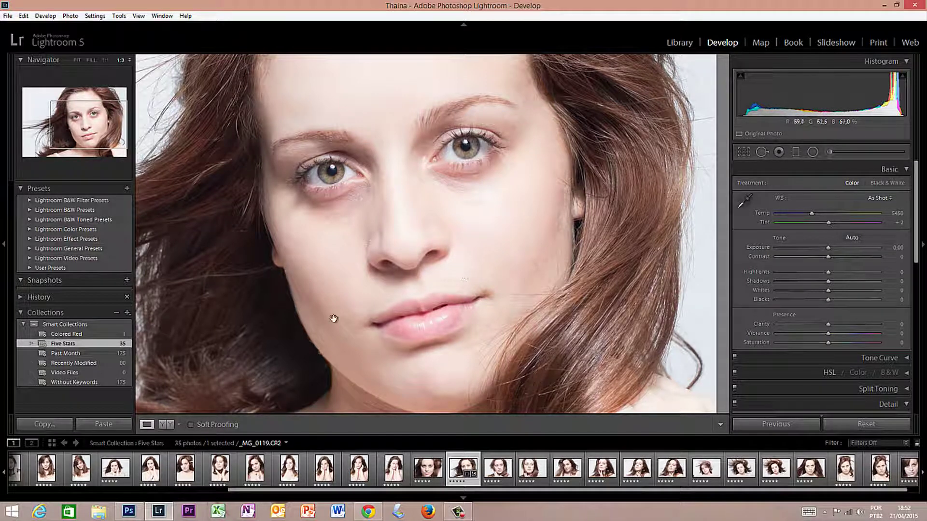
# - Check the retouched face in full and close-up views, and look at the Red Eye Correction options
pyautogui.click(427, 216)
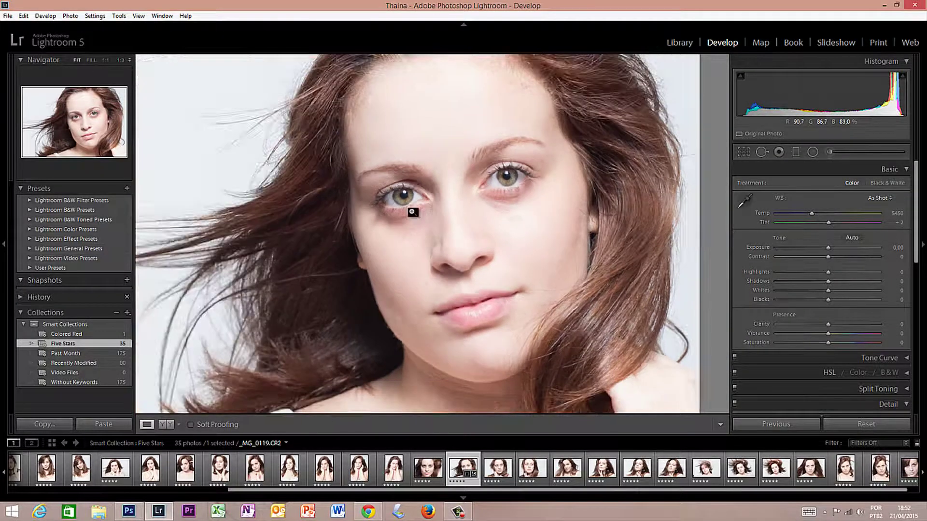
pyautogui.click(478, 219)
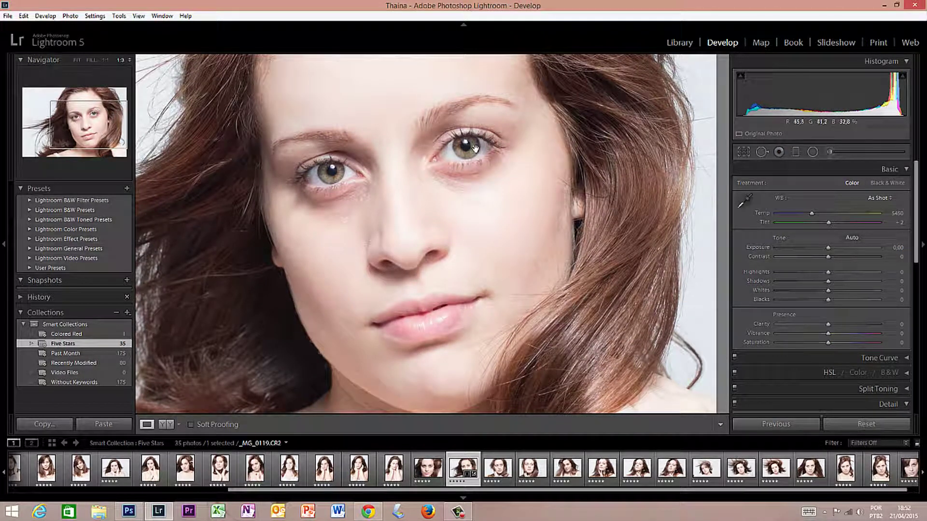
pyautogui.click(779, 153)
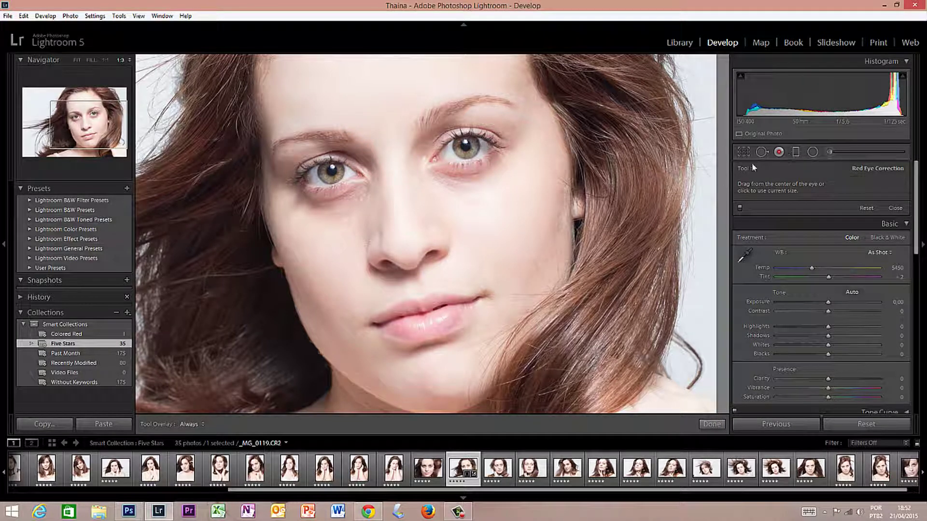
# - Add a graduated filter with exposure 1.00 across the photo's full width, fading from the left edge to the right
pyautogui.click(798, 153)
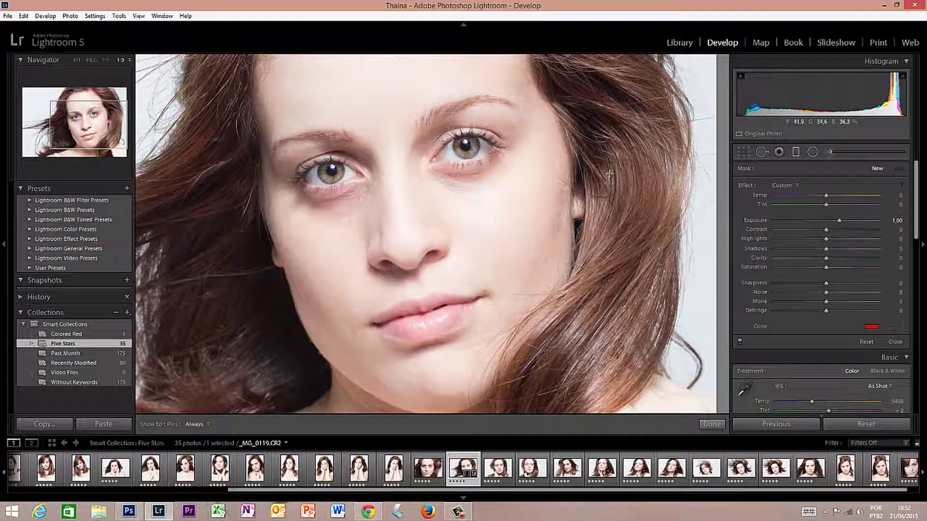
pyautogui.hotkey('ctrl', '0')
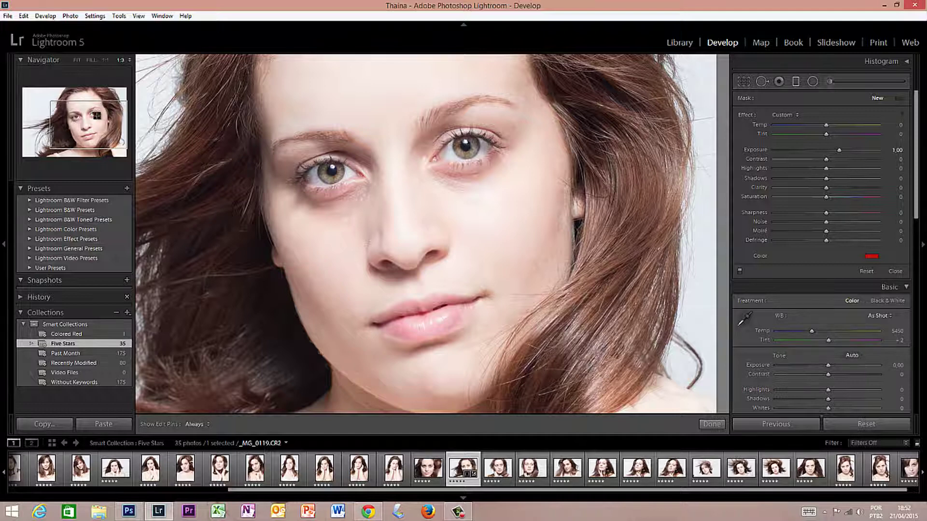
pyautogui.moveTo(97, 116); pyautogui.dragTo(92, 121)
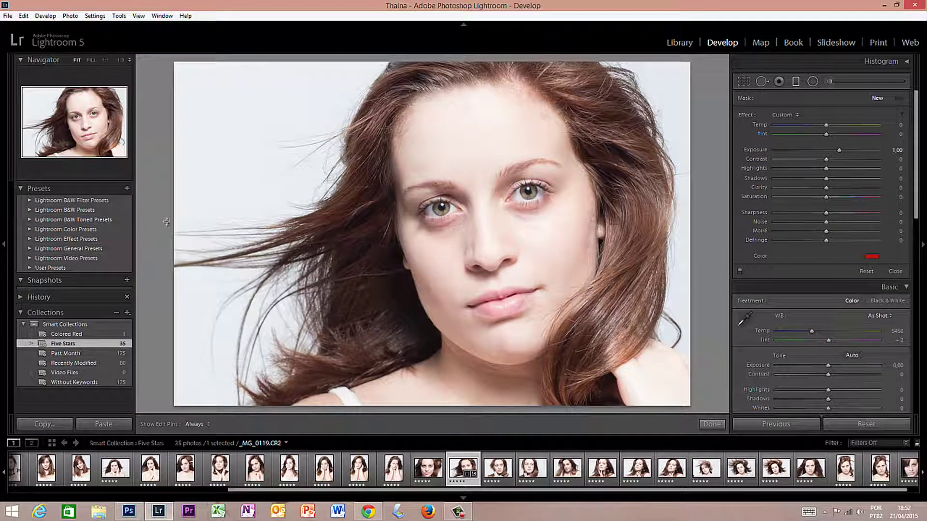
pyautogui.moveTo(164, 220); pyautogui.dragTo(467, 215)
pyautogui.moveTo(527, 216); pyautogui.dragTo(690, 218)
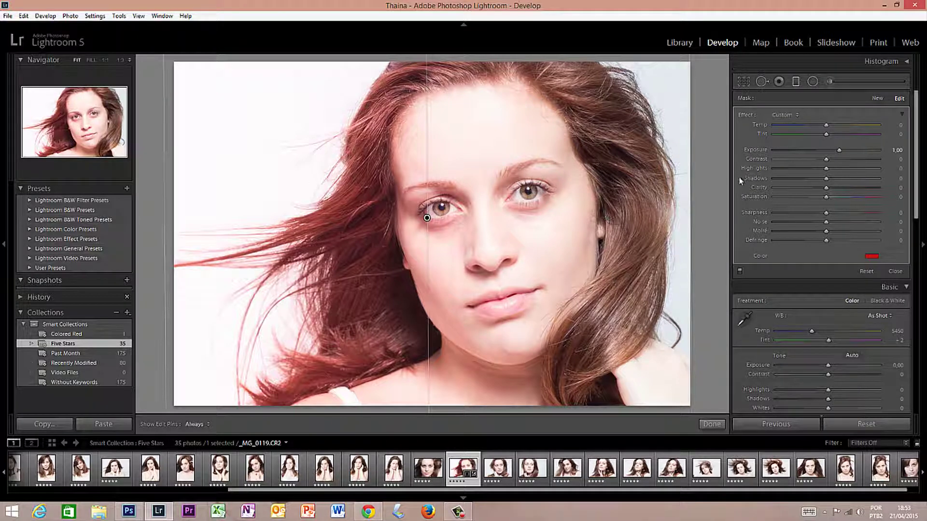
# - Try yellow and cyan tints on the graduated filter and settle on a neutral colour with hue 0 and saturation 0%
pyautogui.click(872, 257)
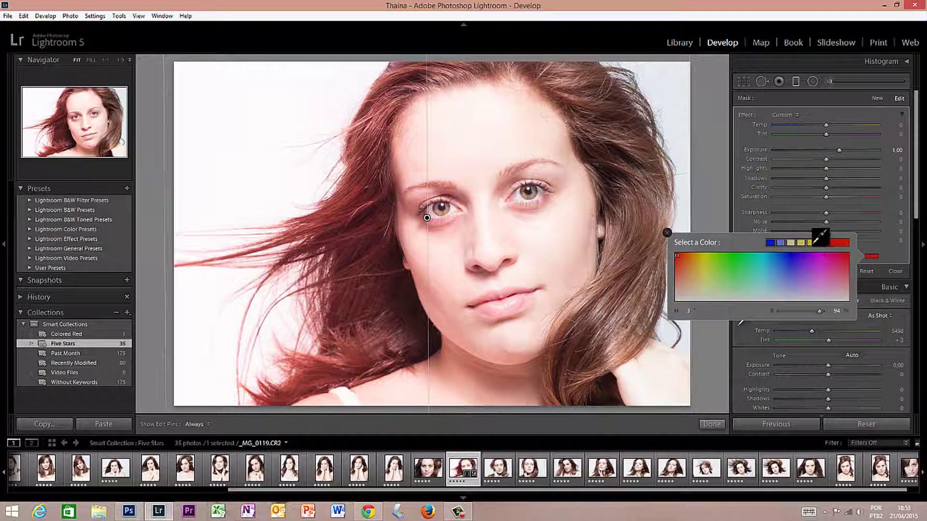
pyautogui.moveTo(813, 244); pyautogui.dragTo(807, 245)
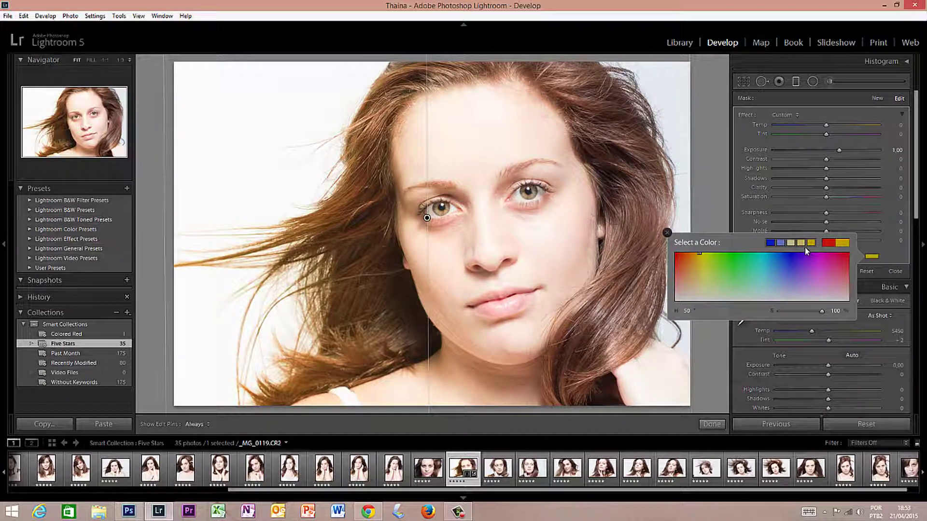
pyautogui.click(764, 270)
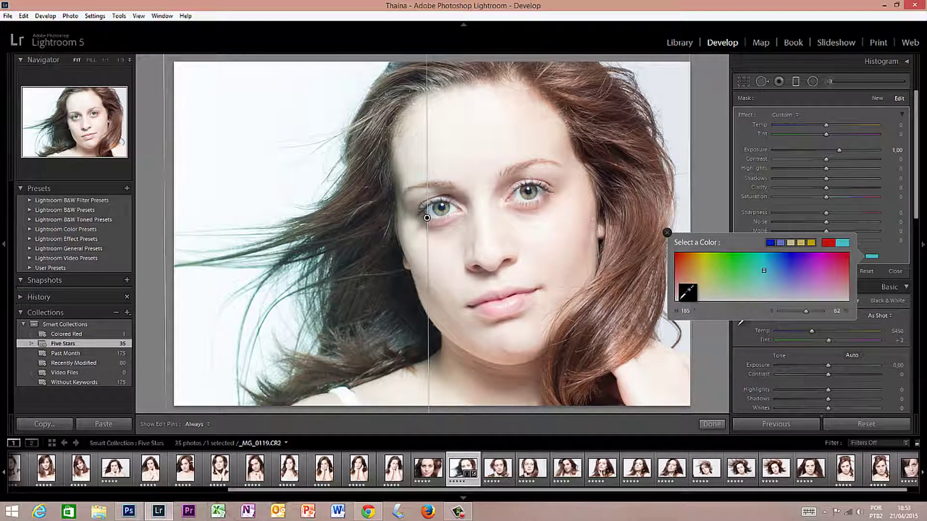
pyautogui.click(679, 299)
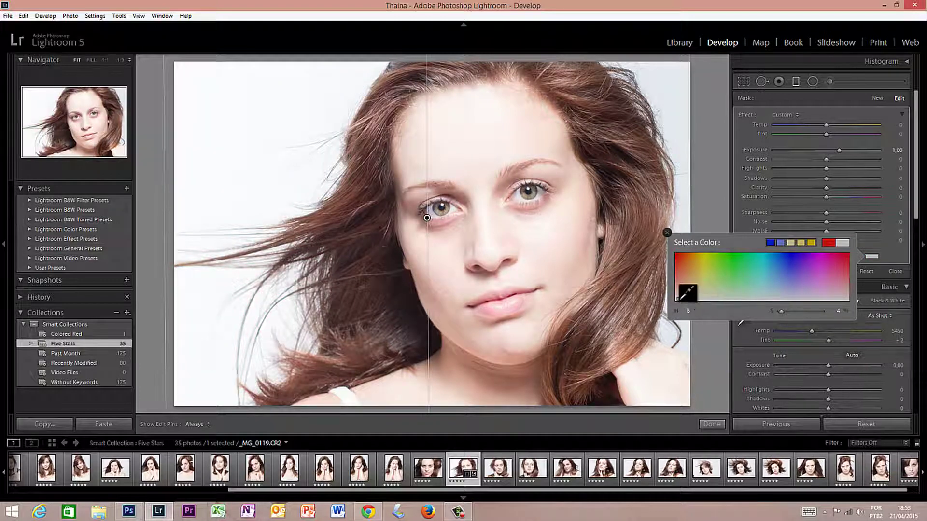
pyautogui.click(676, 300)
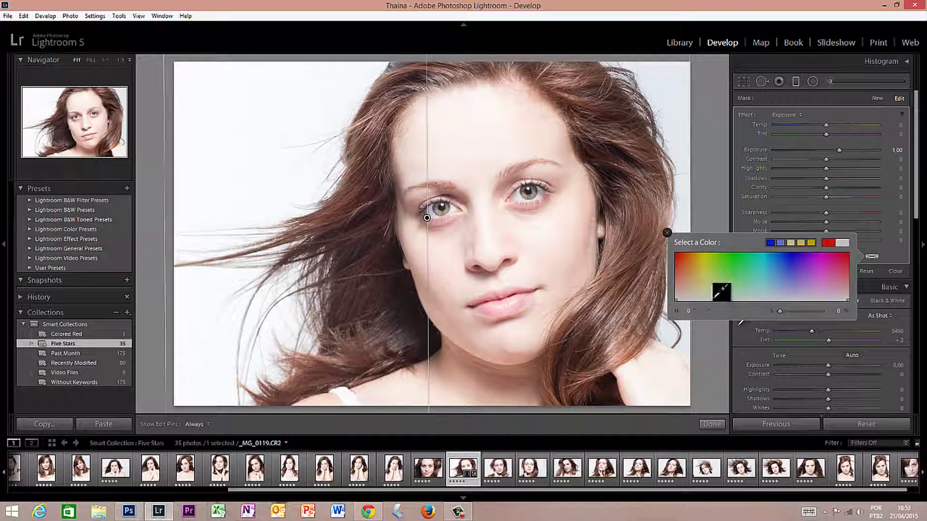
# - Try lower exposure and contrast on the graduated filter, then reset its exposure, contrast, highlights and saturation to 0
pyautogui.click(667, 232)
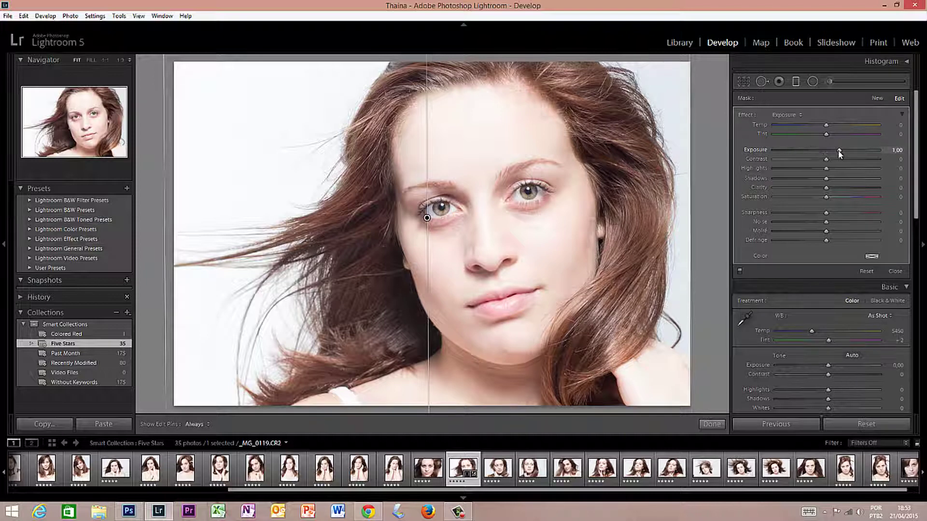
pyautogui.moveTo(840, 151); pyautogui.dragTo(813, 149)
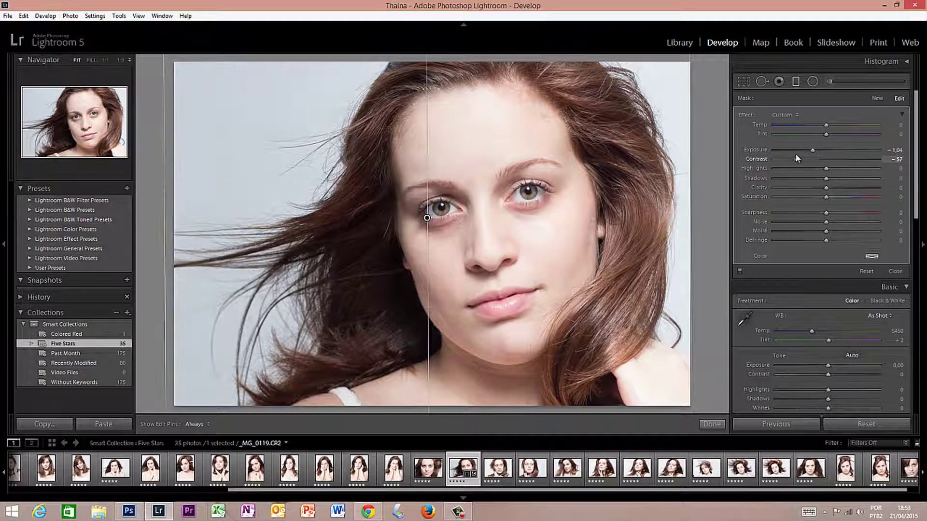
pyautogui.moveTo(826, 159)
pyautogui.mouseDown()
pyautogui.moveTo(876, 163)
pyautogui.moveTo(758, 164)
pyautogui.moveTo(830, 167)
pyautogui.mouseUp()
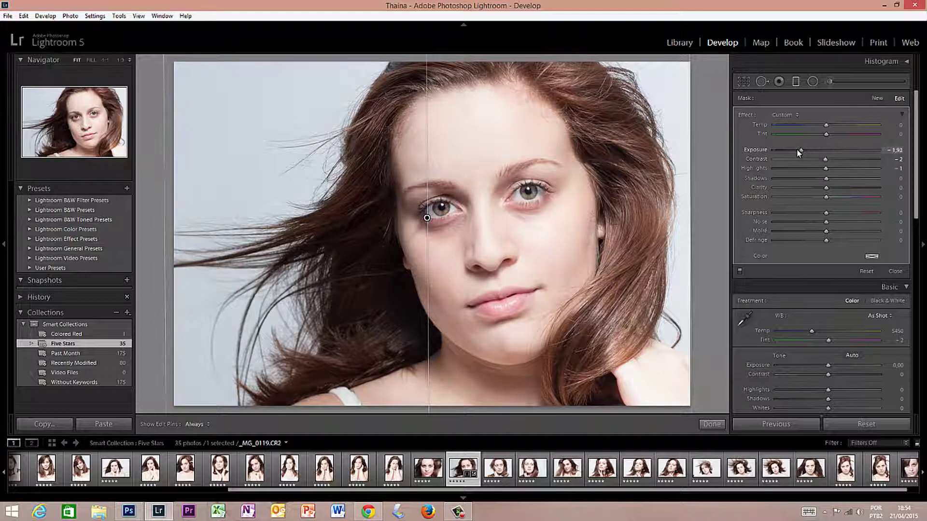
pyautogui.moveTo(811, 148); pyautogui.dragTo(805, 148)
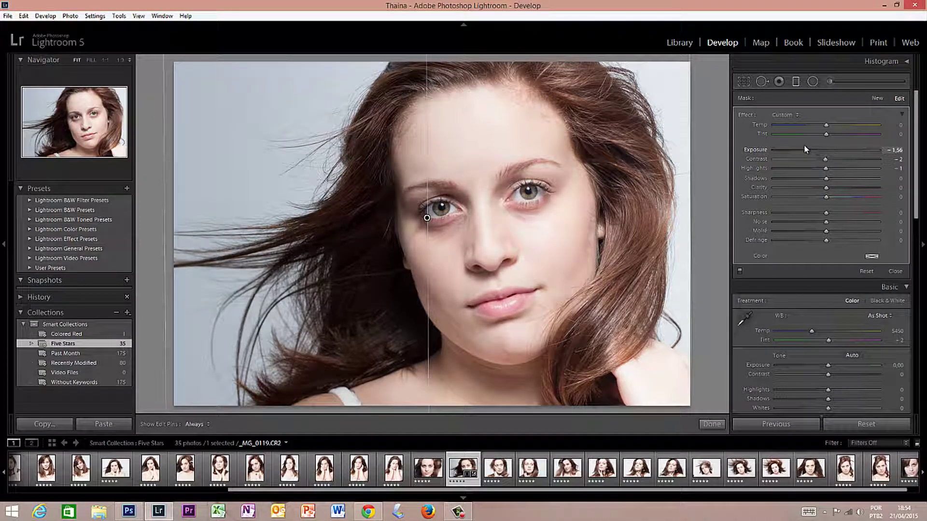
pyautogui.doubleClick(804, 149)
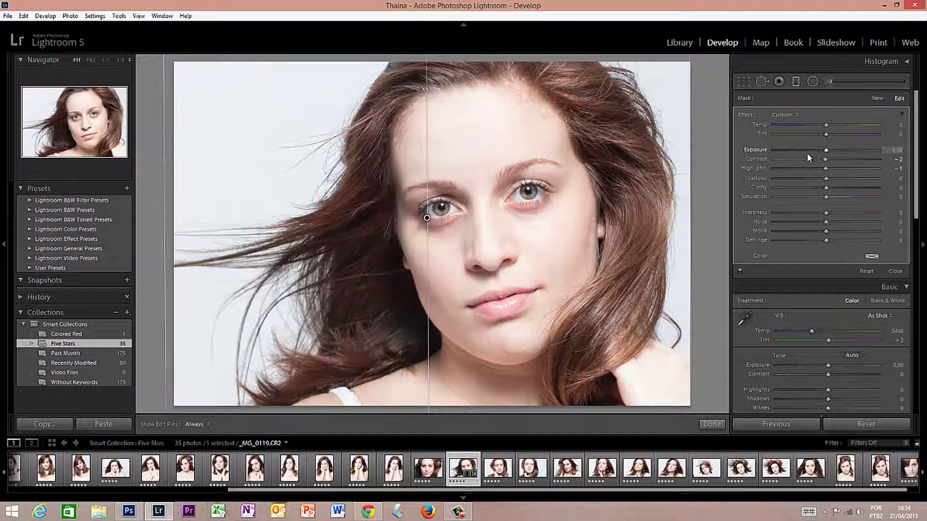
pyautogui.doubleClick(825, 160)
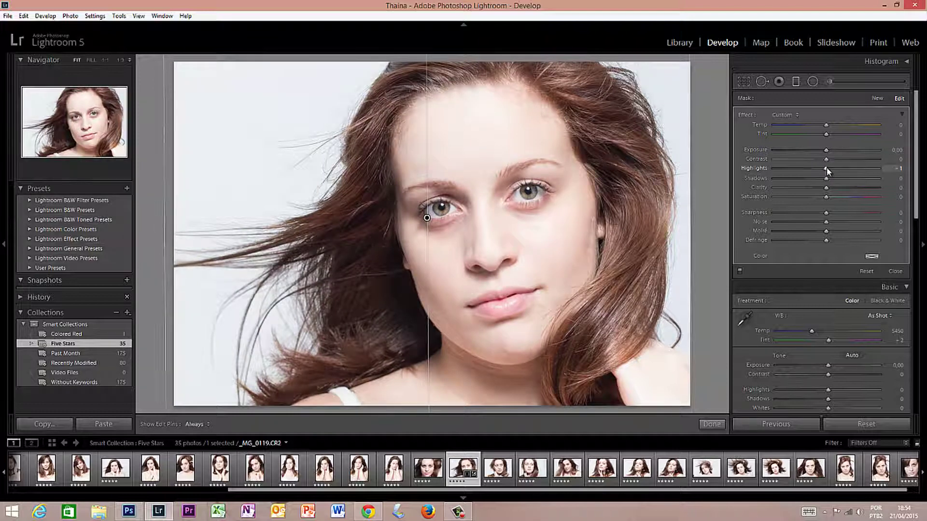
pyautogui.doubleClick(827, 169)
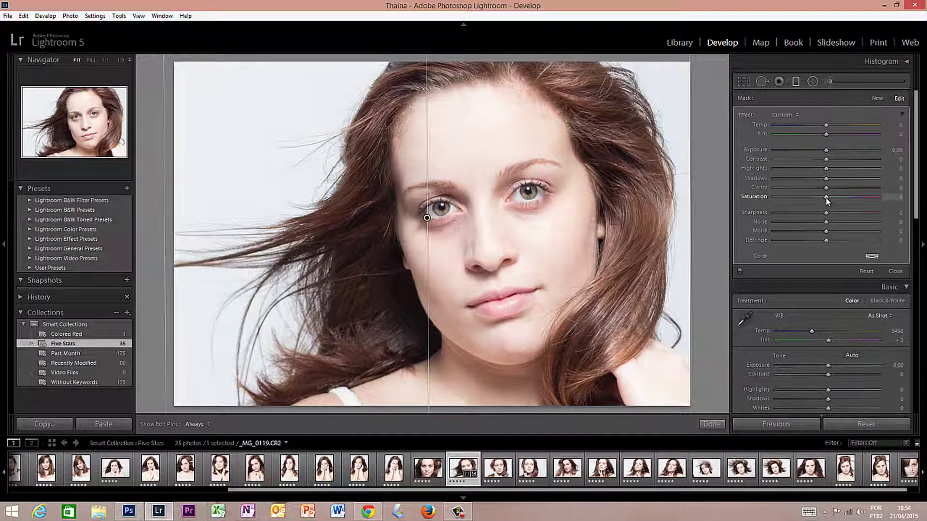
pyautogui.moveTo(867, 198); pyautogui.dragTo(828, 196)
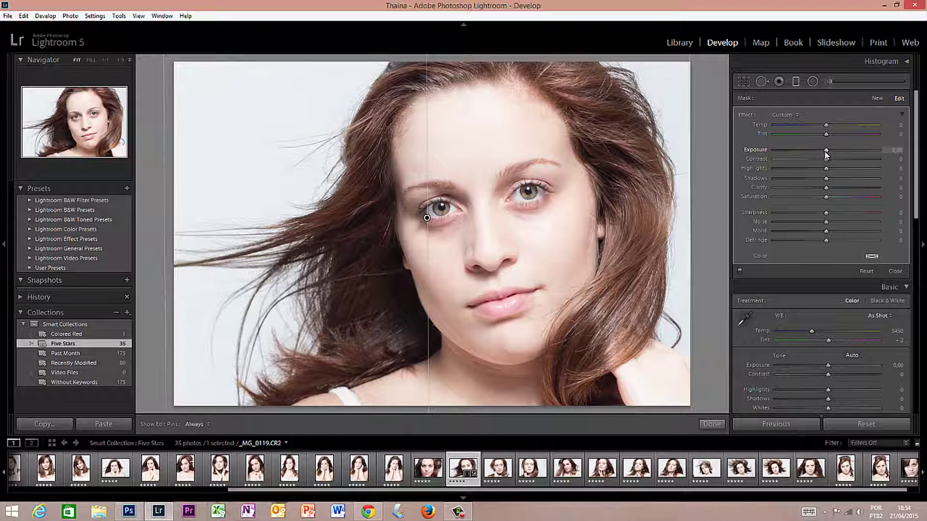
# - Set the graduated filter to exposure 1.15, shadows -16 and saturation 72, and finish the filter
pyautogui.moveTo(827, 153); pyautogui.dragTo(843, 153)
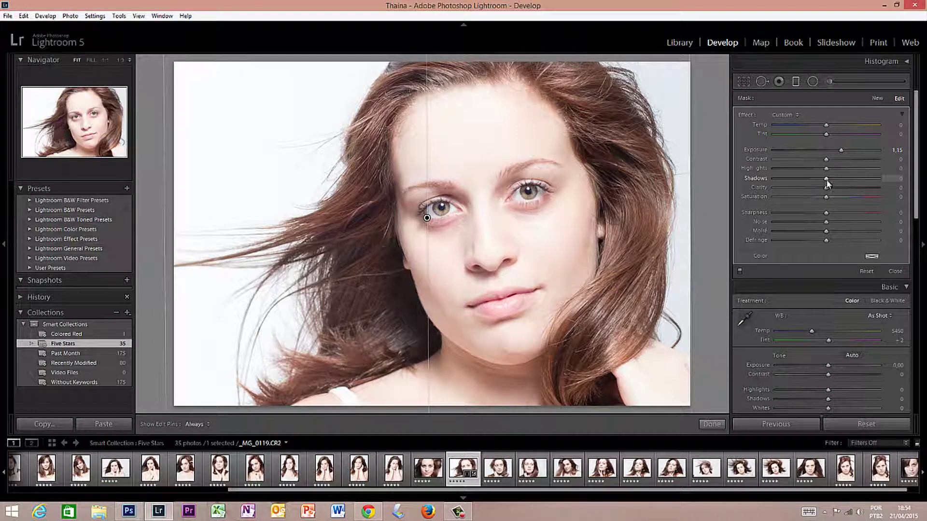
pyautogui.moveTo(826, 179); pyautogui.dragTo(818, 178)
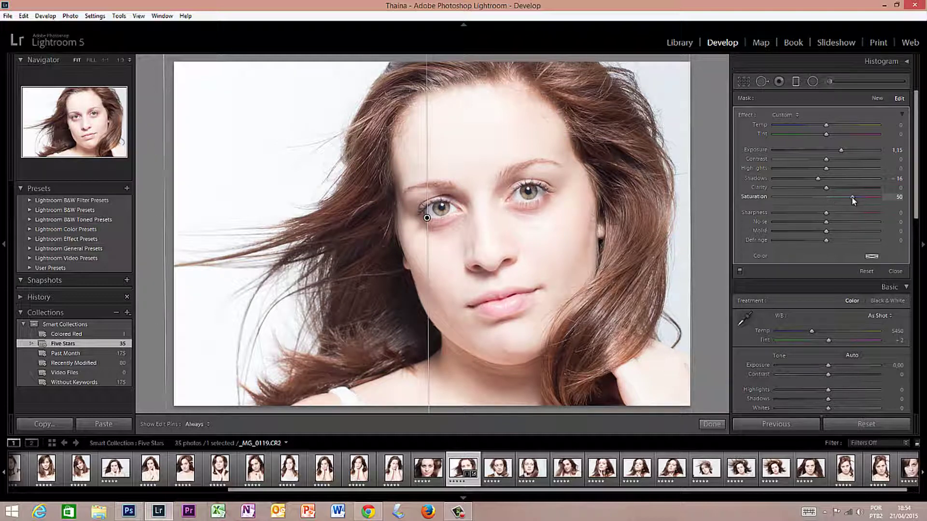
pyautogui.moveTo(852, 200); pyautogui.dragTo(864, 196)
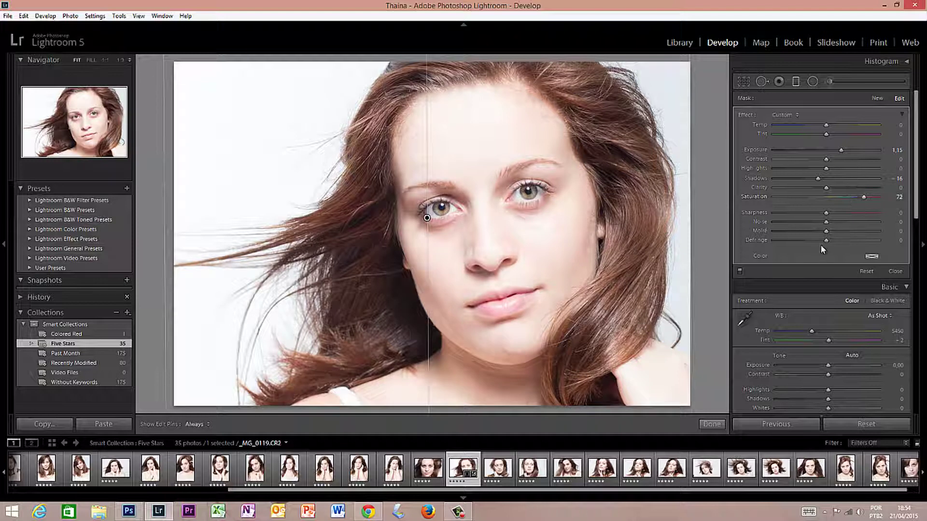
pyautogui.click(712, 424)
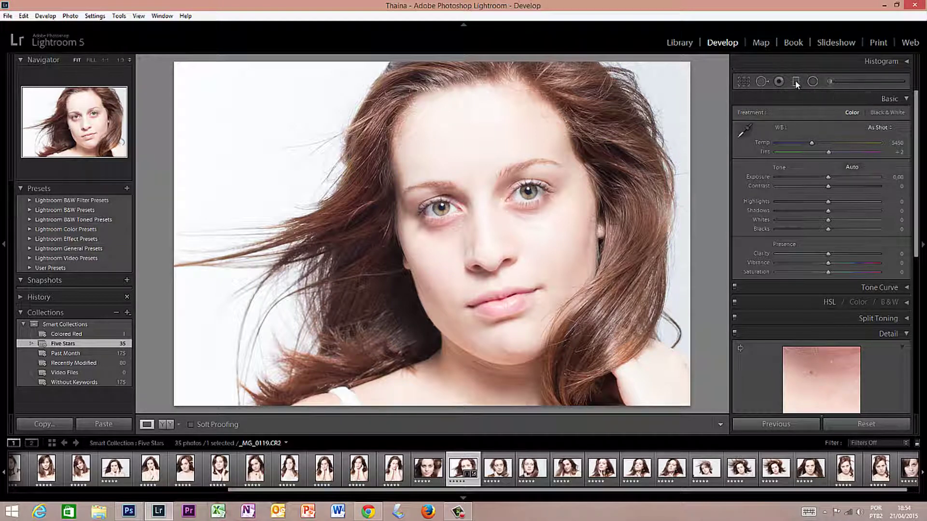
# - Show the mask overlay and paint a size 8.0 adjustment brush with exposure 1.00 and a red colour over the hair left of the face
pyautogui.click(830, 82)
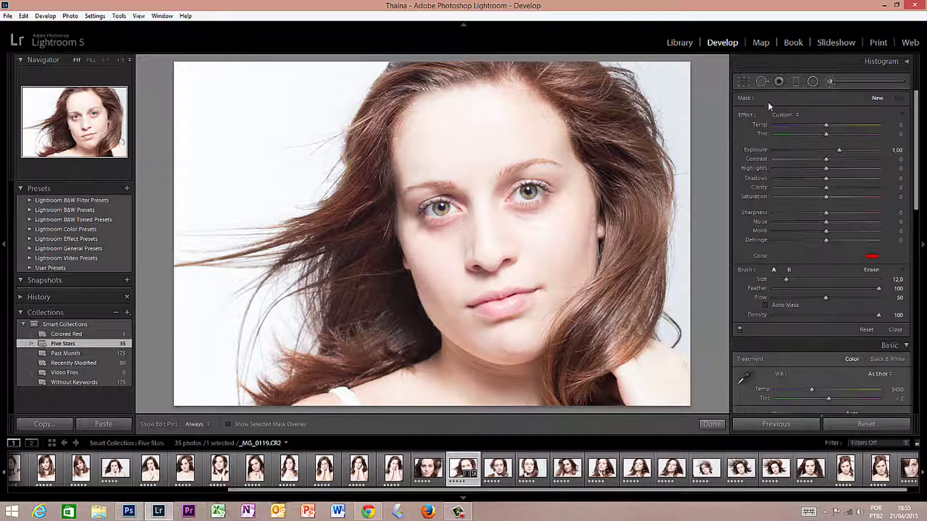
pyautogui.moveTo(535, 202)
pyautogui.mouseDown()
pyautogui.moveTo(541, 199)
pyautogui.moveTo(539, 217)
pyautogui.moveTo(540, 205)
pyautogui.moveTo(568, 214)
pyautogui.moveTo(592, 183)
pyautogui.mouseUp()
pyautogui.click(227, 425)
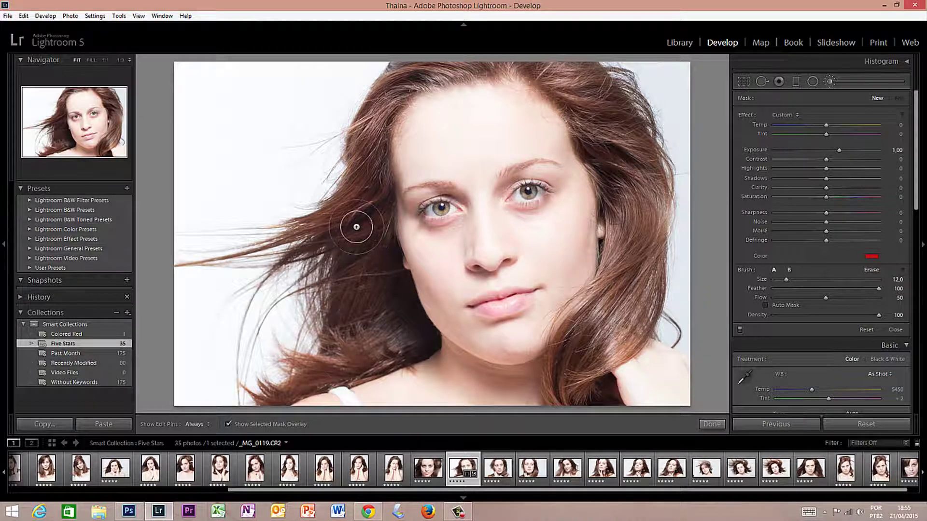
pyautogui.press('[')
pyautogui.press('[')
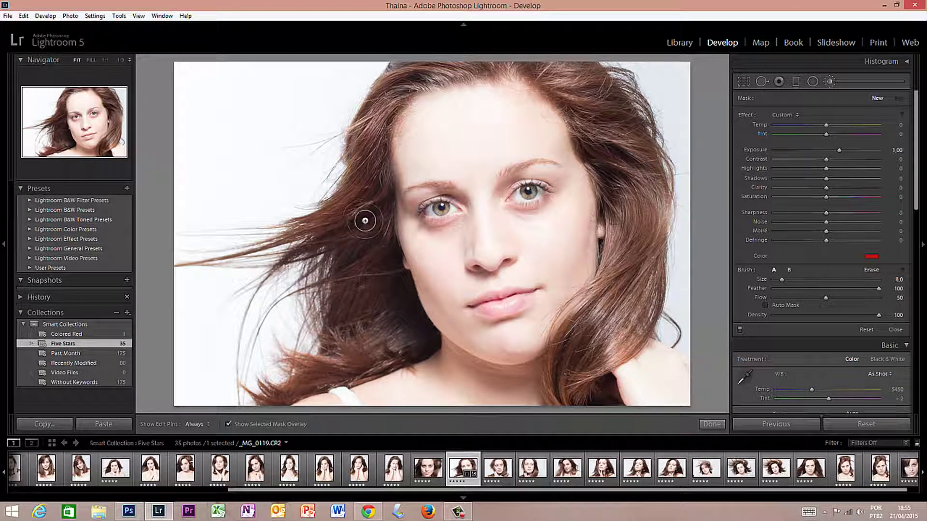
pyautogui.moveTo(362, 126)
pyautogui.mouseDown()
pyautogui.moveTo(358, 148)
pyautogui.moveTo(397, 71)
pyautogui.moveTo(487, 65)
pyautogui.moveTo(404, 90)
pyautogui.moveTo(423, 80)
pyautogui.moveTo(386, 104)
pyautogui.moveTo(398, 95)
pyautogui.moveTo(371, 151)
pyautogui.moveTo(380, 122)
pyautogui.moveTo(377, 181)
pyautogui.moveTo(361, 149)
pyautogui.moveTo(347, 191)
pyautogui.moveTo(298, 230)
pyautogui.moveTo(315, 232)
pyautogui.moveTo(292, 251)
pyautogui.moveTo(351, 203)
pyautogui.moveTo(354, 223)
pyautogui.moveTo(331, 253)
pyautogui.moveTo(315, 248)
pyautogui.moveTo(370, 208)
pyautogui.moveTo(377, 229)
pyautogui.moveTo(381, 190)
pyautogui.moveTo(393, 287)
pyautogui.moveTo(382, 241)
pyautogui.moveTo(427, 337)
pyautogui.moveTo(410, 354)
pyautogui.moveTo(311, 371)
pyautogui.moveTo(265, 395)
pyautogui.moveTo(360, 359)
pyautogui.moveTo(302, 361)
pyautogui.moveTo(338, 376)
pyautogui.moveTo(390, 347)
pyautogui.moveTo(320, 358)
pyautogui.moveTo(333, 330)
pyautogui.moveTo(399, 338)
pyautogui.moveTo(377, 273)
pyautogui.moveTo(357, 258)
pyautogui.moveTo(377, 274)
pyautogui.moveTo(354, 252)
pyautogui.moveTo(333, 304)
pyautogui.moveTo(327, 270)
pyautogui.mouseUp()
pyautogui.press('h')
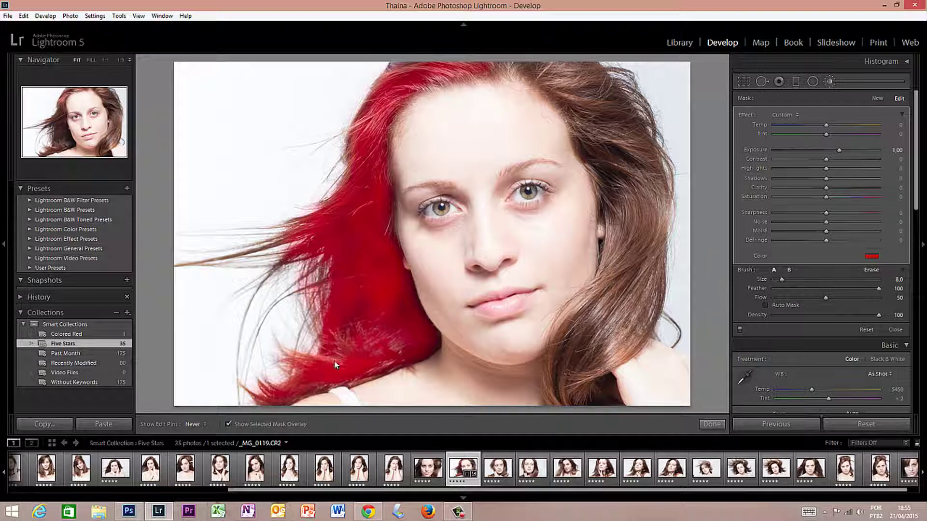
pyautogui.moveTo(336, 365)
pyautogui.mouseDown()
pyautogui.moveTo(309, 252)
pyautogui.moveTo(290, 251)
pyautogui.moveTo(367, 117)
pyautogui.mouseUp()
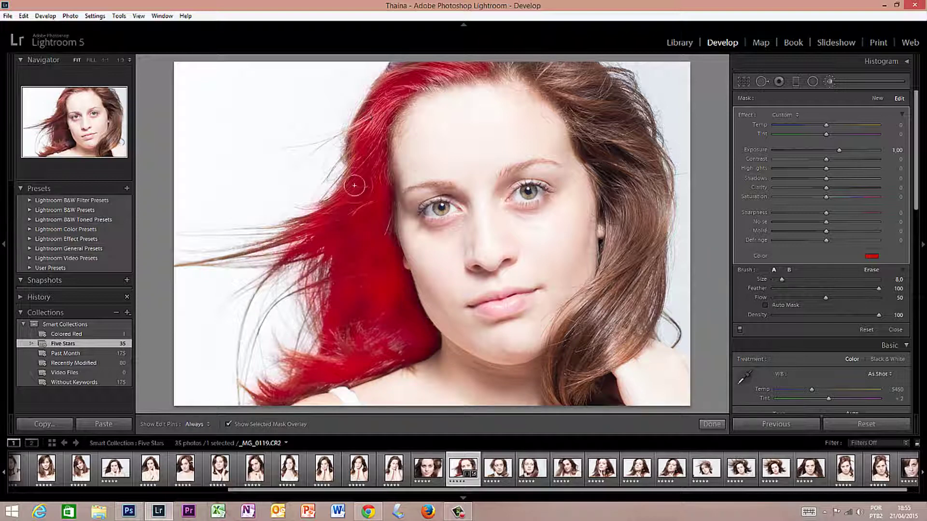
# - Extend the brush mask over the top of the head and down the hair right of the face
pyautogui.press('h')
pyautogui.moveTo(401, 69)
pyautogui.mouseDown()
pyautogui.moveTo(512, 64)
pyautogui.moveTo(499, 66)
pyautogui.moveTo(559, 78)
pyautogui.moveTo(531, 70)
pyautogui.moveTo(584, 75)
pyautogui.moveTo(599, 65)
pyautogui.moveTo(560, 63)
pyautogui.moveTo(590, 70)
pyautogui.moveTo(626, 103)
pyautogui.moveTo(592, 83)
pyautogui.moveTo(594, 124)
pyautogui.moveTo(546, 73)
pyautogui.moveTo(583, 116)
pyautogui.moveTo(587, 151)
pyautogui.moveTo(617, 164)
pyautogui.moveTo(647, 138)
pyautogui.moveTo(661, 194)
pyautogui.moveTo(648, 160)
pyautogui.moveTo(629, 197)
pyautogui.moveTo(598, 161)
pyautogui.moveTo(609, 196)
pyautogui.moveTo(592, 146)
pyautogui.moveTo(613, 236)
pyautogui.moveTo(618, 199)
pyautogui.moveTo(634, 245)
pyautogui.moveTo(659, 212)
pyautogui.mouseUp()
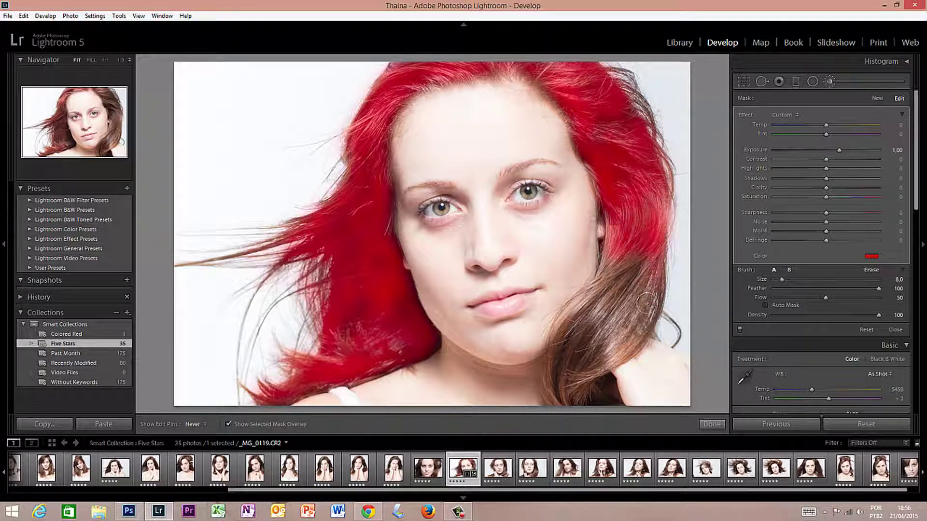
pyautogui.moveTo(647, 303)
pyautogui.mouseDown()
pyautogui.moveTo(611, 371)
pyautogui.moveTo(573, 401)
pyautogui.moveTo(557, 392)
pyautogui.moveTo(553, 370)
pyautogui.moveTo(551, 388)
pyautogui.moveTo(577, 316)
pyautogui.moveTo(623, 265)
pyautogui.moveTo(627, 250)
pyautogui.moveTo(599, 293)
pyautogui.moveTo(619, 239)
pyautogui.moveTo(586, 314)
pyautogui.moveTo(565, 337)
pyautogui.moveTo(605, 300)
pyautogui.moveTo(562, 382)
pyautogui.moveTo(648, 266)
pyautogui.moveTo(604, 358)
pyautogui.moveTo(587, 303)
pyautogui.moveTo(608, 279)
pyautogui.moveTo(578, 303)
pyautogui.mouseUp()
pyautogui.moveTo(557, 339)
pyautogui.mouseDown()
pyautogui.moveTo(560, 372)
pyautogui.moveTo(590, 342)
pyautogui.moveTo(641, 322)
pyautogui.moveTo(579, 392)
pyautogui.moveTo(557, 391)
pyautogui.mouseUp()
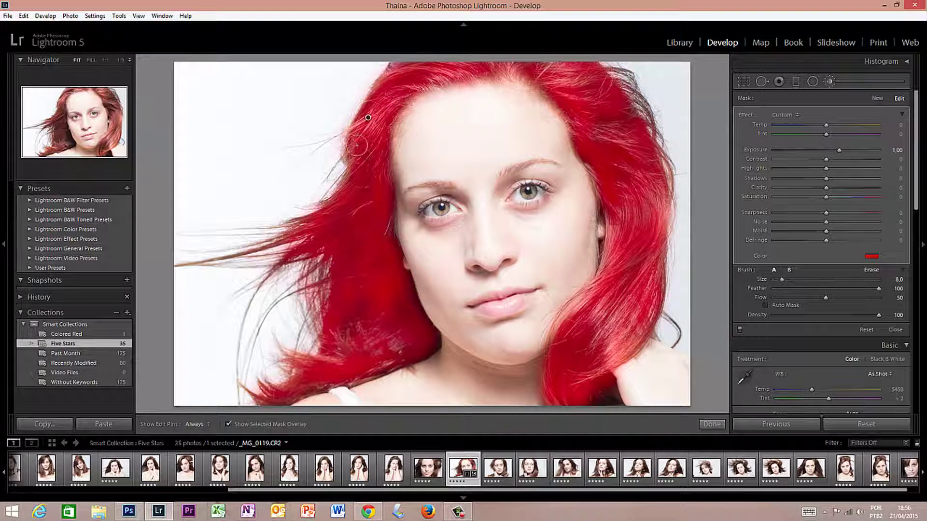
# - Compare the hair mask with the edit pin hidden and shown, leave the pin visible, and turn off the mask overlay
pyautogui.press('h')
pyautogui.press('h')
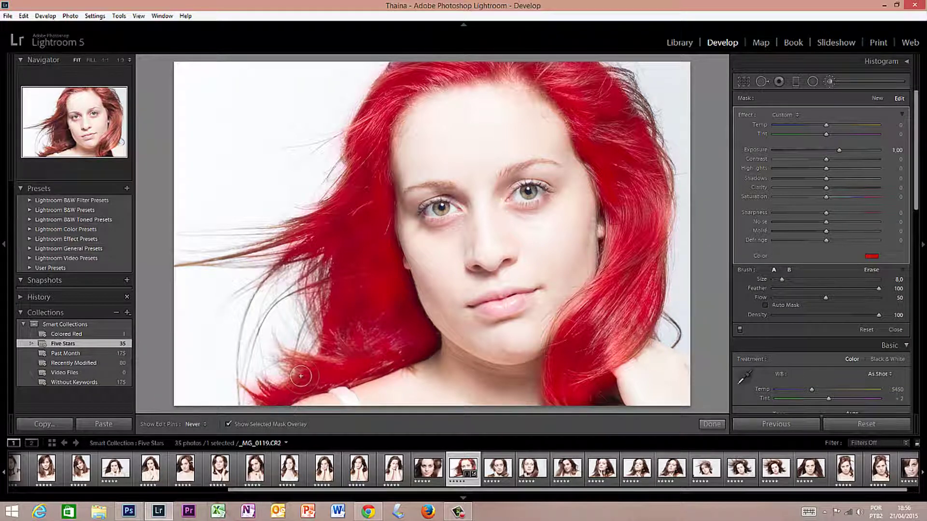
pyautogui.press('h')
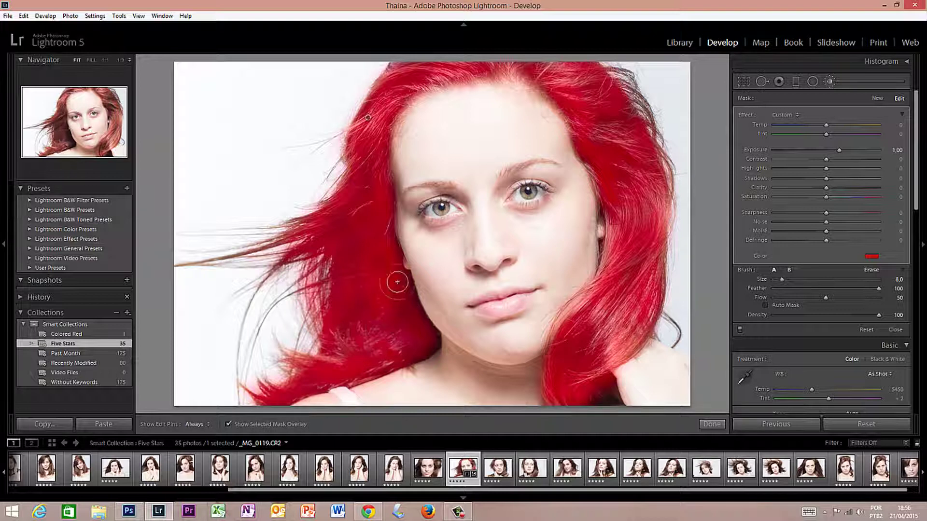
pyautogui.press('h')
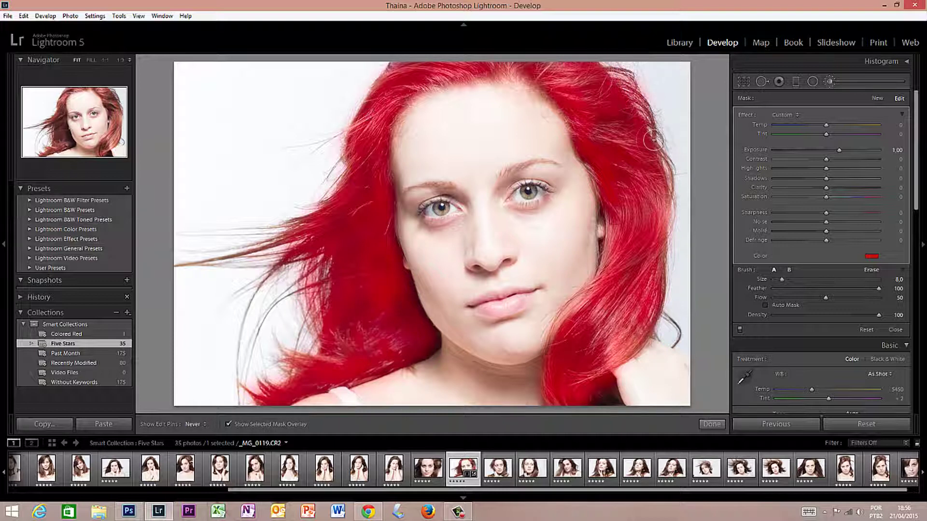
pyautogui.press('h')
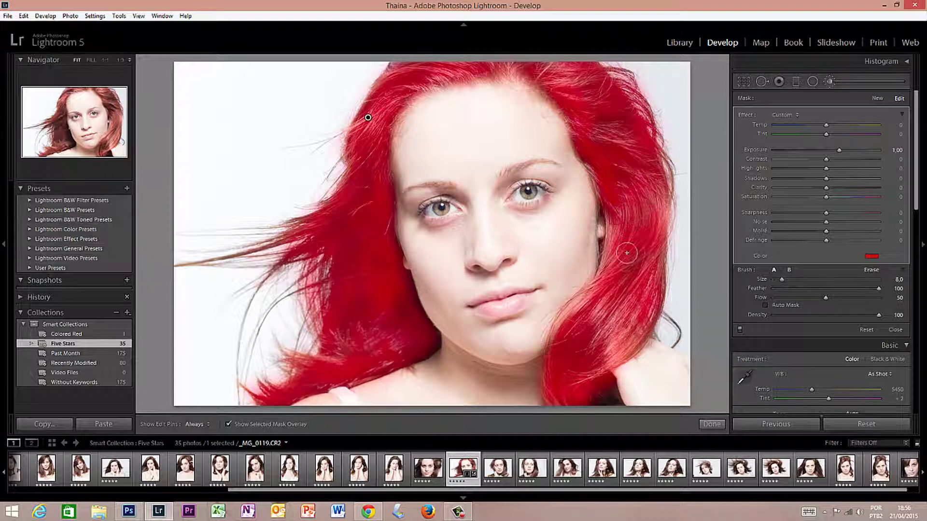
pyautogui.click(229, 424)
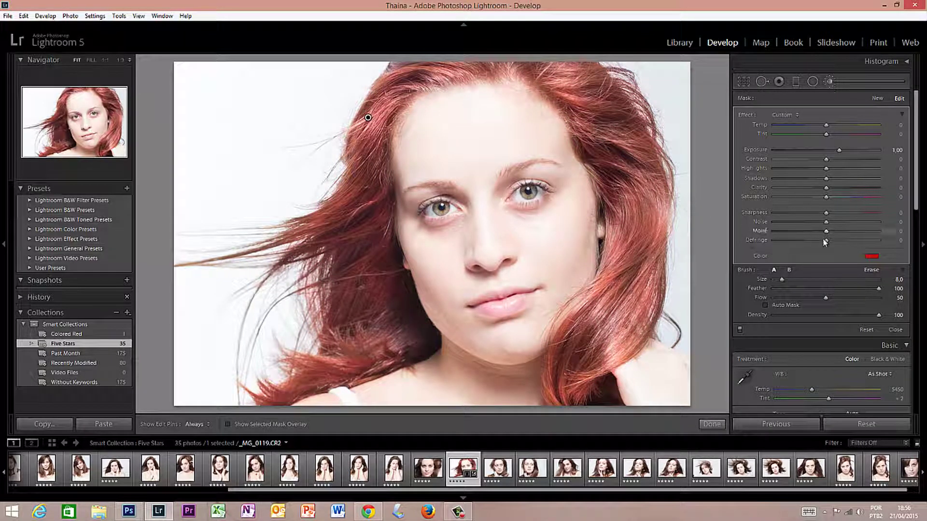
# - Try green and blue tints on the hair mask and settle on orange with hue 33 and saturation 90%
pyautogui.click(875, 257)
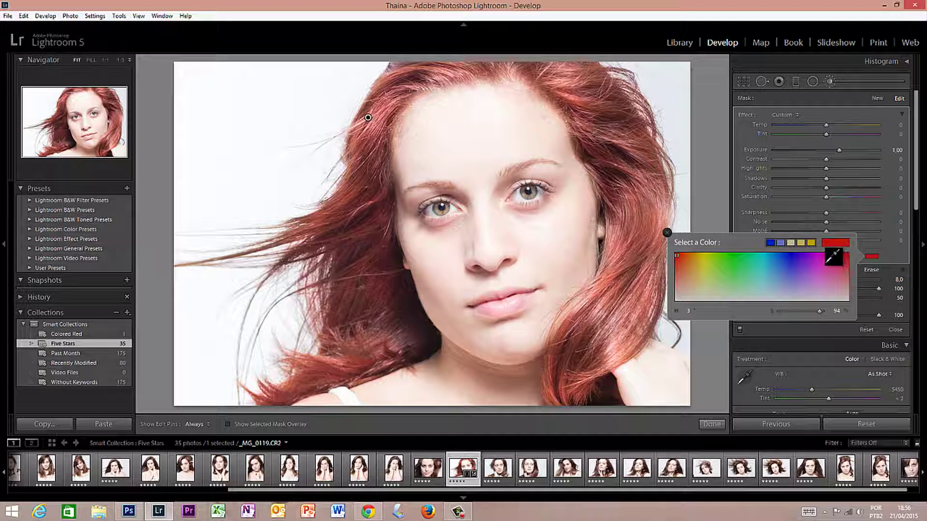
pyautogui.click(703, 263)
pyautogui.moveTo(703, 265); pyautogui.dragTo(728, 264)
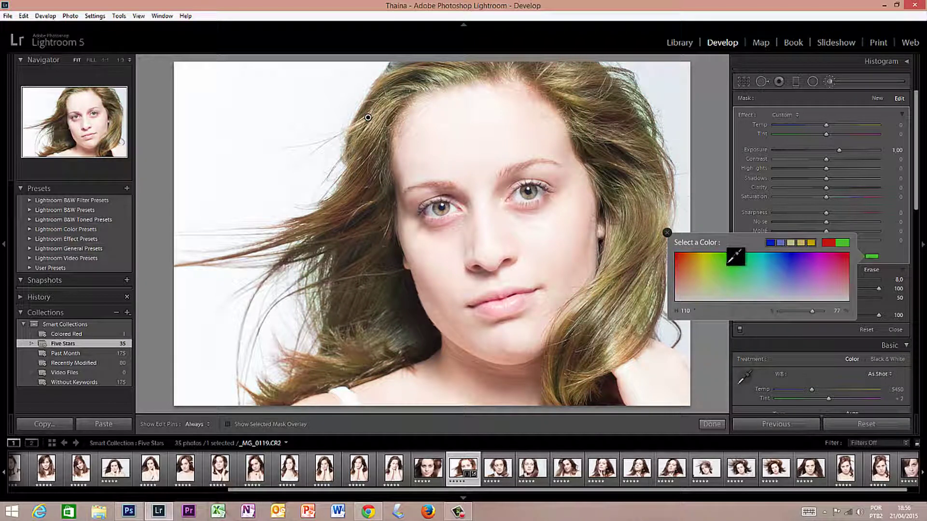
pyautogui.click(789, 260)
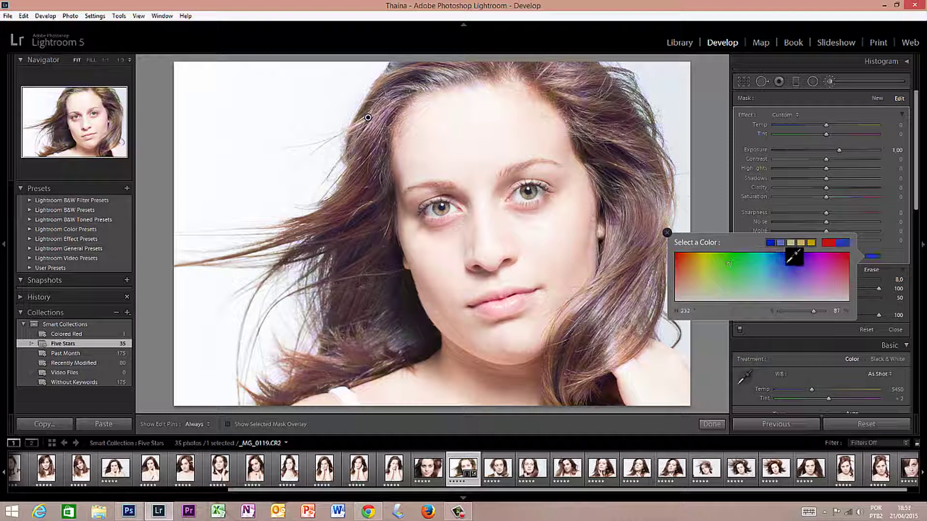
pyautogui.moveTo(822, 268)
pyautogui.mouseDown()
pyautogui.moveTo(841, 261)
pyautogui.moveTo(845, 272)
pyautogui.moveTo(683, 268)
pyautogui.moveTo(677, 277)
pyautogui.moveTo(691, 257)
pyautogui.mouseUp()
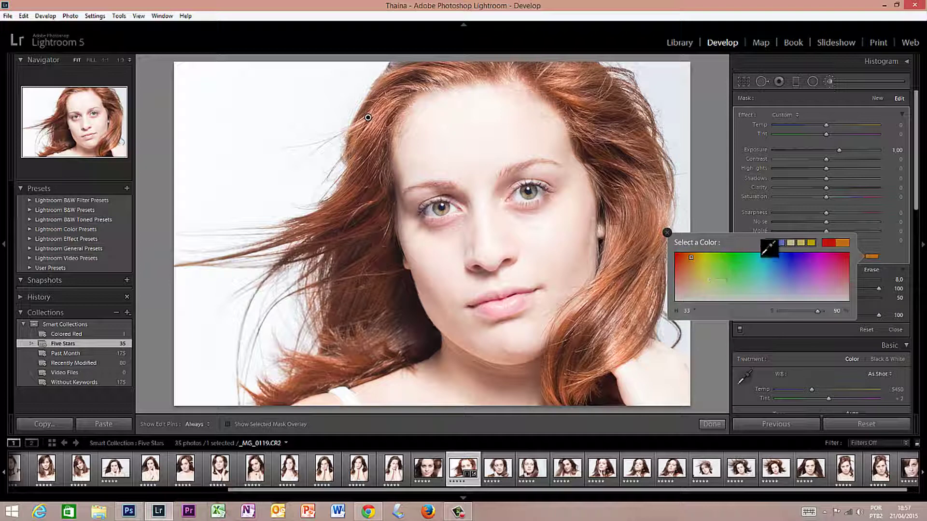
pyautogui.click(666, 233)
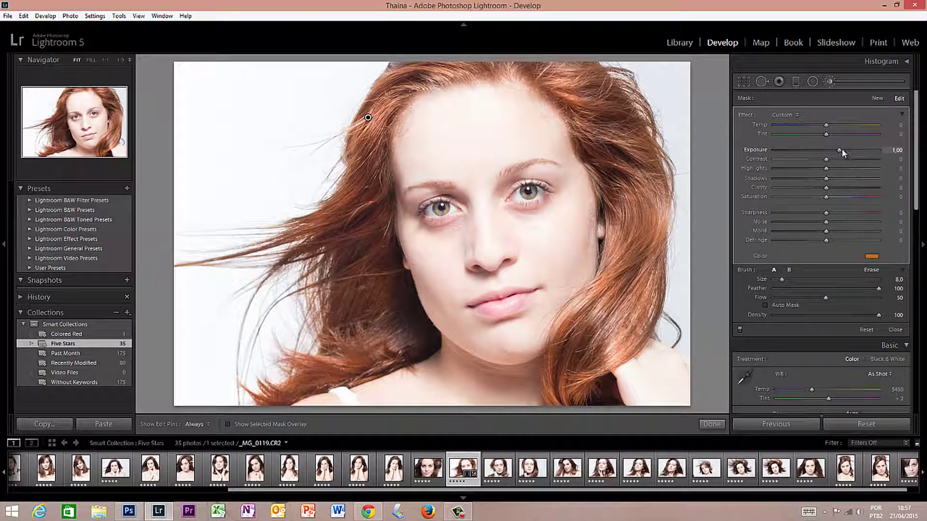
# - Set the hair mask to exposure -0.67, contrast 30 and saturation 19, with highlights, shadows and clarity at 0
pyautogui.moveTo(842, 150)
pyautogui.mouseDown()
pyautogui.moveTo(856, 151)
pyautogui.moveTo(811, 151)
pyautogui.moveTo(880, 164)
pyautogui.mouseUp()
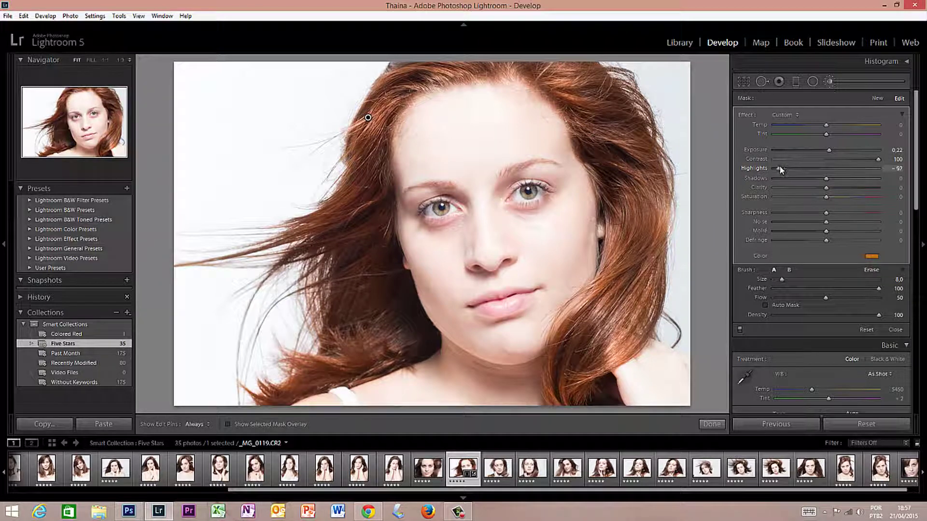
pyautogui.moveTo(853, 173); pyautogui.dragTo(824, 179)
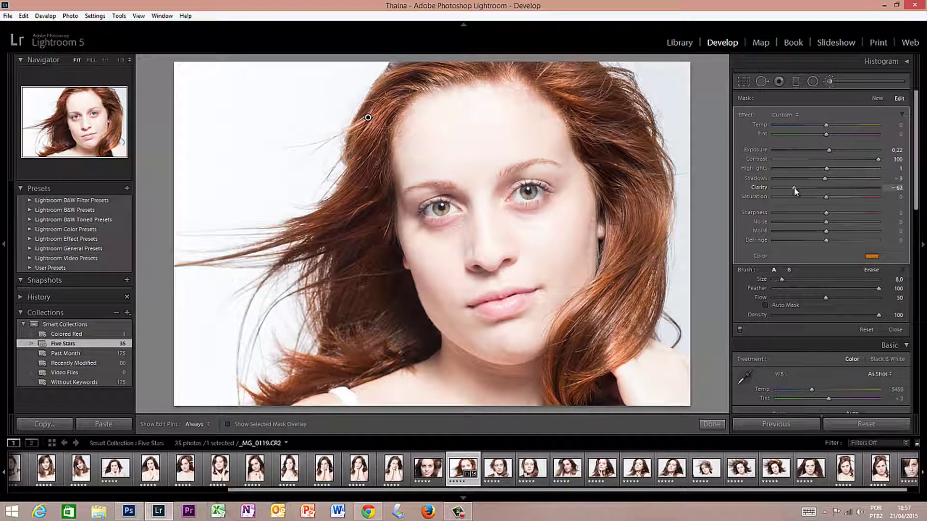
pyautogui.moveTo(794, 188); pyautogui.dragTo(827, 188)
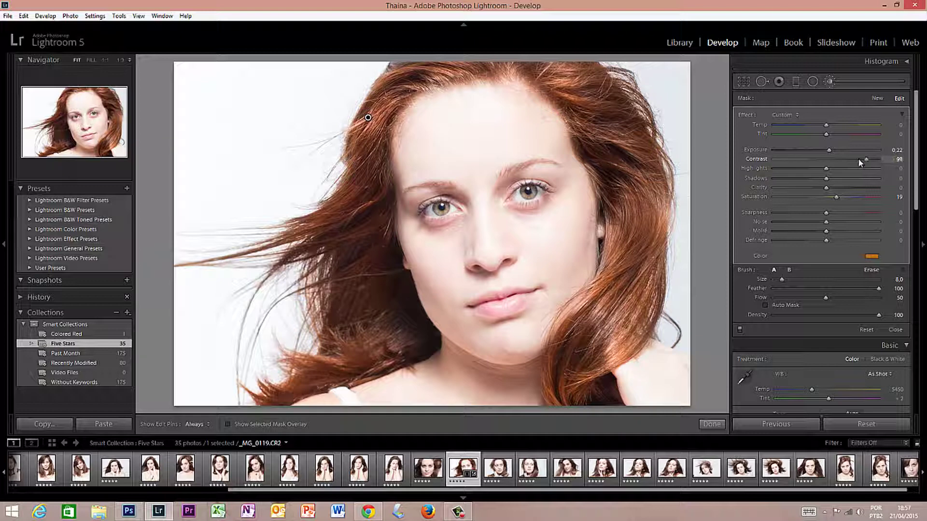
pyautogui.moveTo(845, 161); pyautogui.dragTo(815, 189)
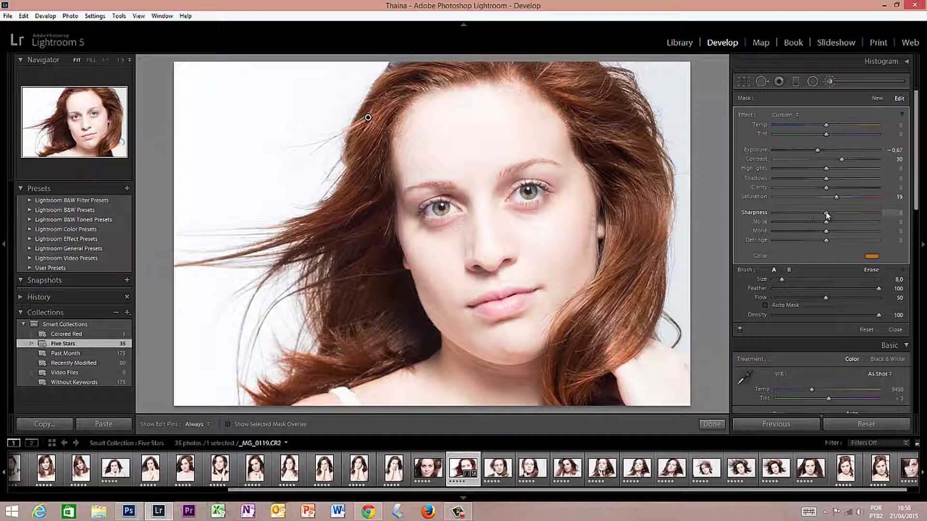
# - Raise the hair mask's sharpness, and check the finished brush edit in close-up
pyautogui.moveTo(850, 211); pyautogui.dragTo(866, 211)
pyautogui.click(719, 425)
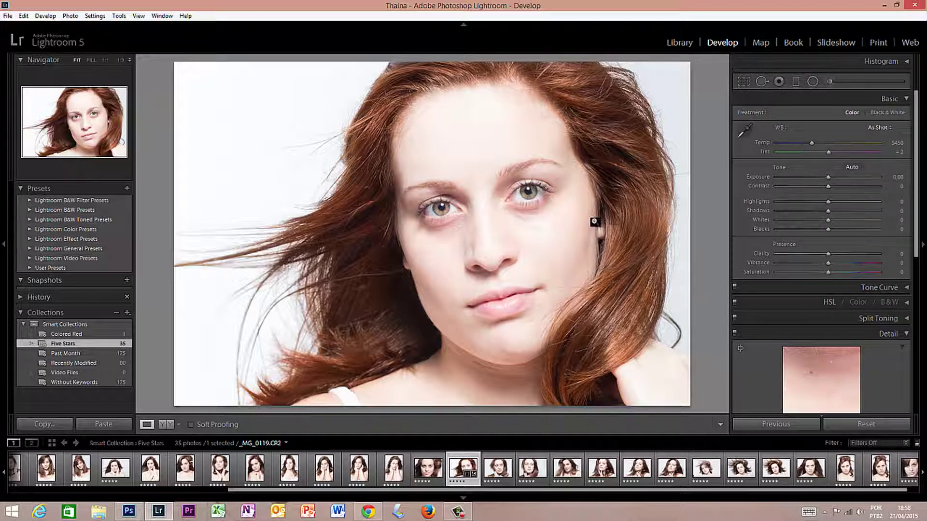
pyautogui.click(505, 199)
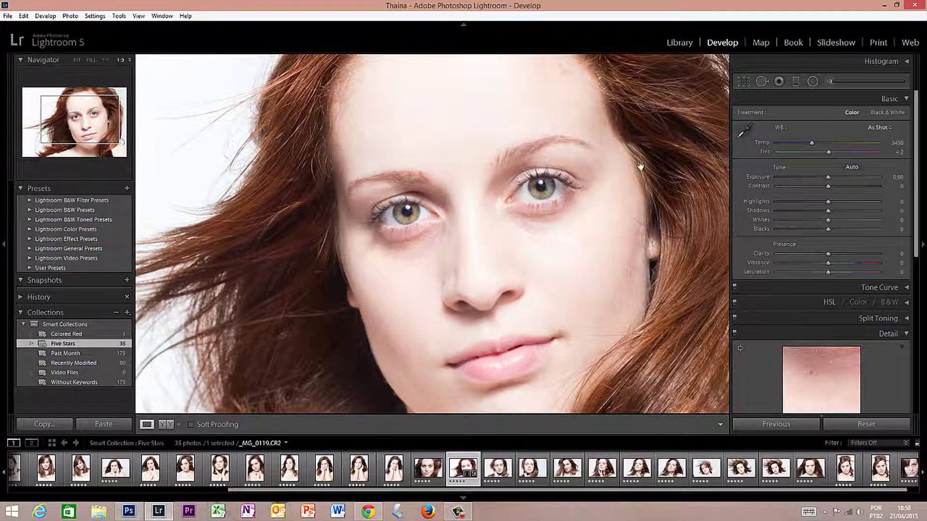
# - Paint a new adjustment brush mask over both irises at brush size 3.0, hiding the edit pins while painting, and turn off the mask overlay
pyautogui.click(830, 81)
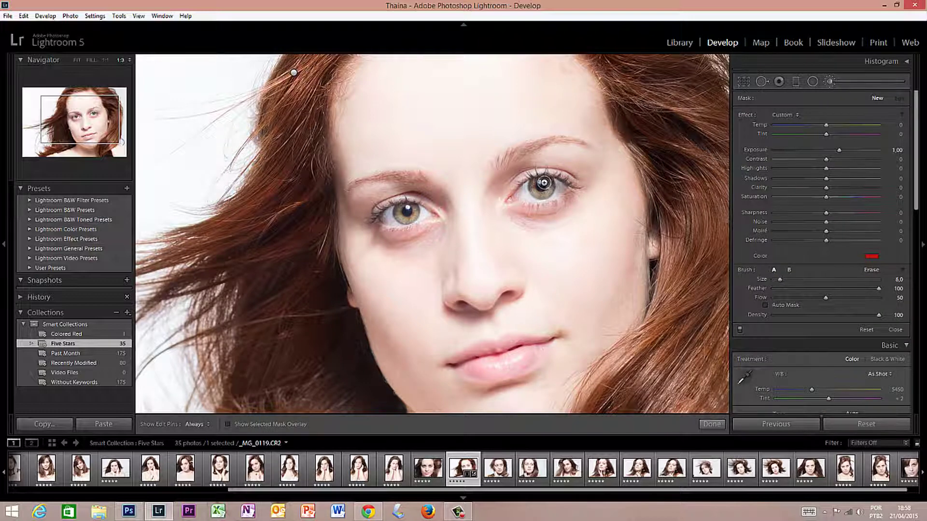
pyautogui.press('[')
pyautogui.press('h')
pyautogui.moveTo(538, 195); pyautogui.dragTo(540, 187)
pyautogui.press('h')
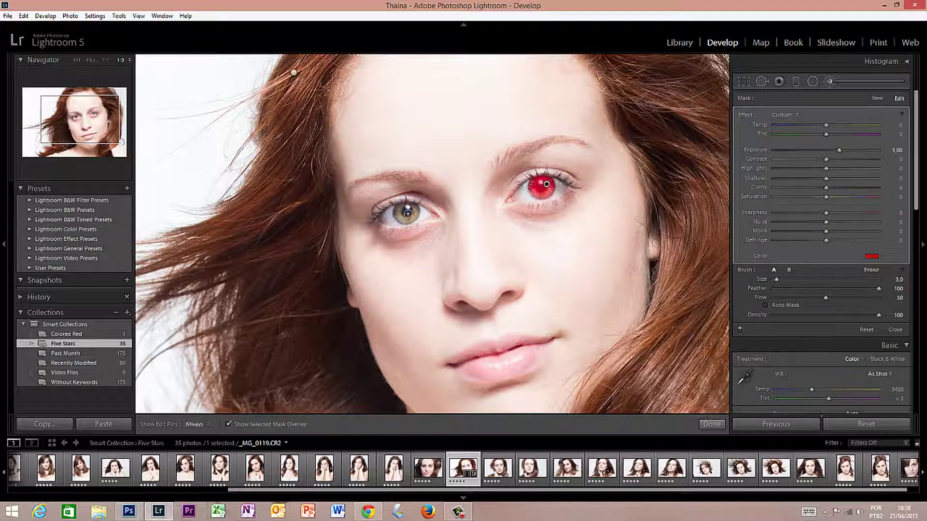
pyautogui.press('h')
pyautogui.moveTo(407, 210); pyautogui.dragTo(408, 218)
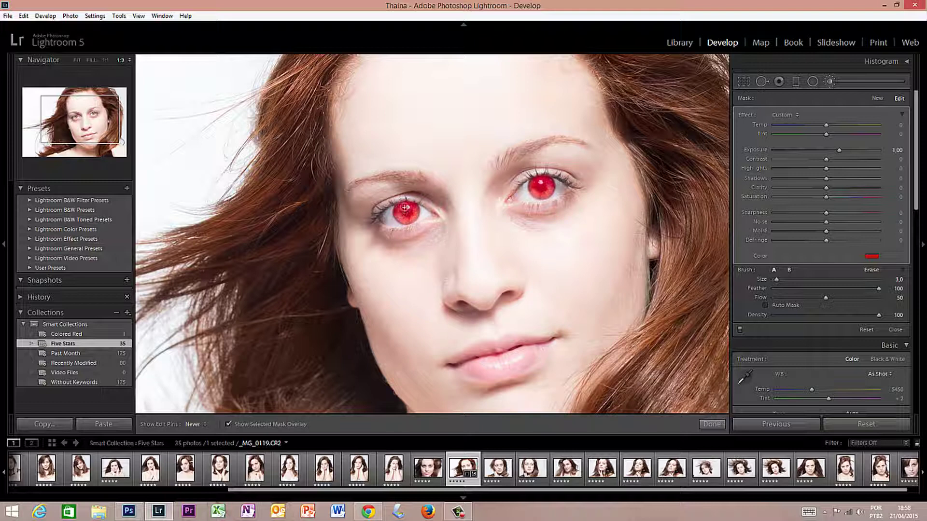
pyautogui.press('h')
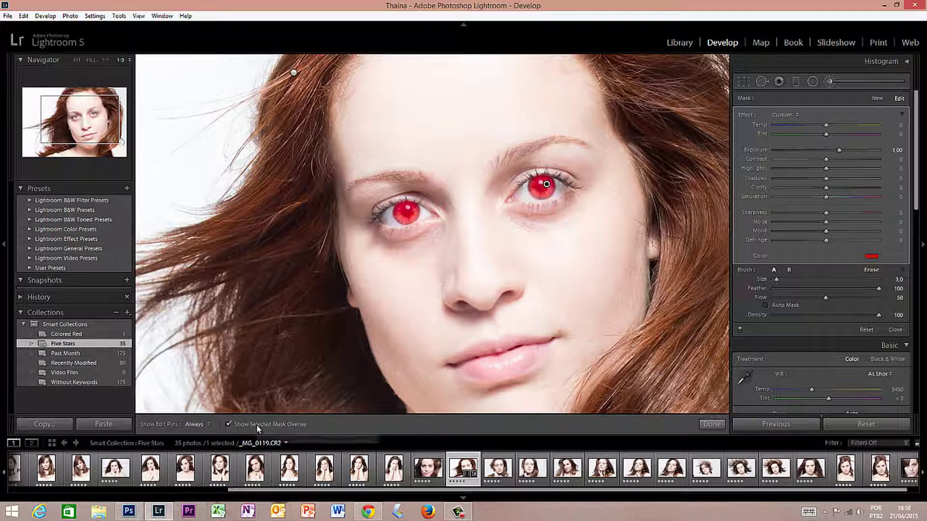
pyautogui.click(260, 426)
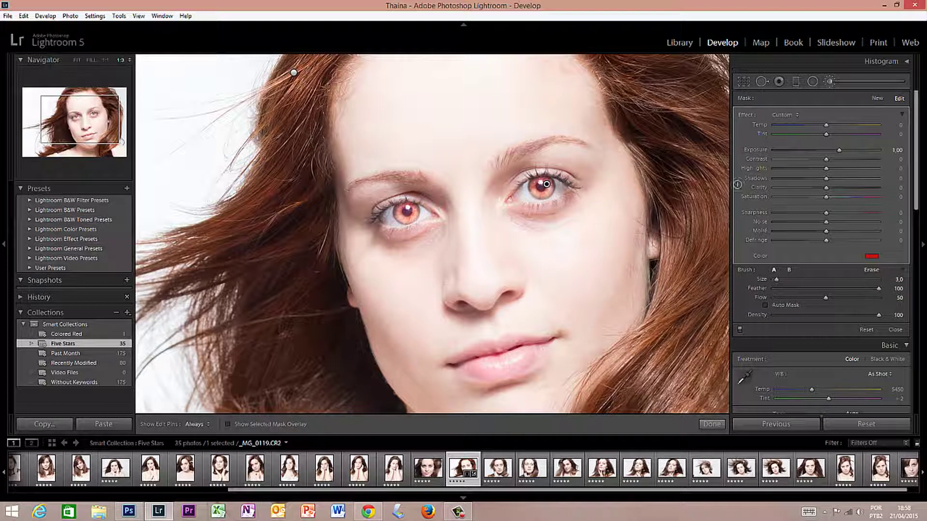
# - Try a near-neutral tint on the iris mask and settle on a soft green
pyautogui.click(871, 256)
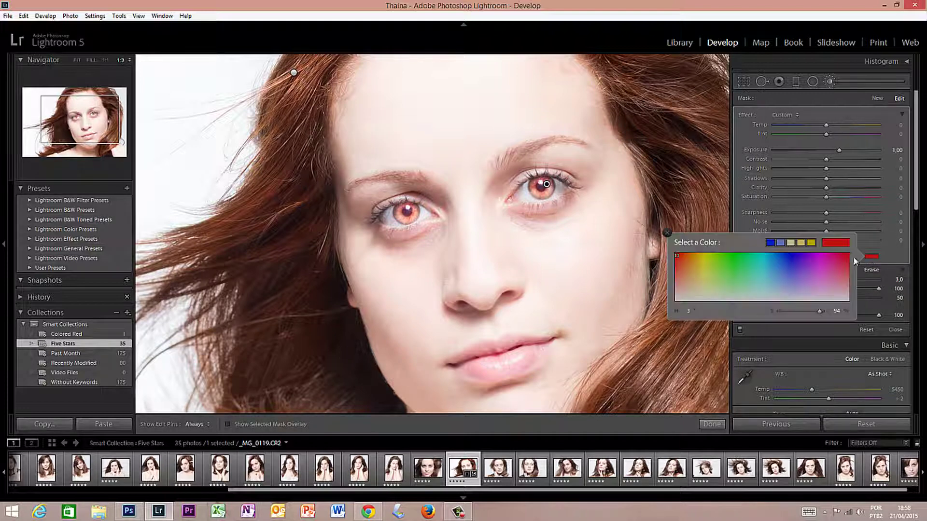
pyautogui.click(678, 299)
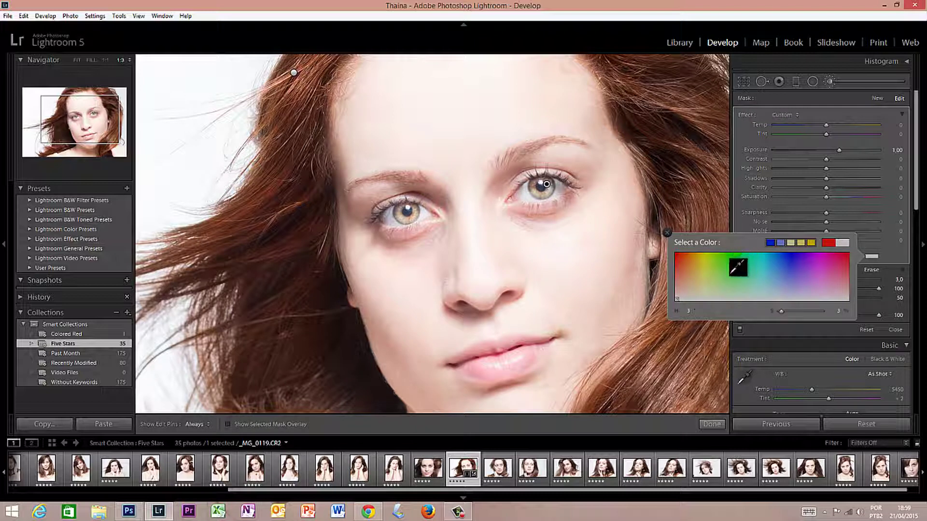
pyautogui.click(729, 279)
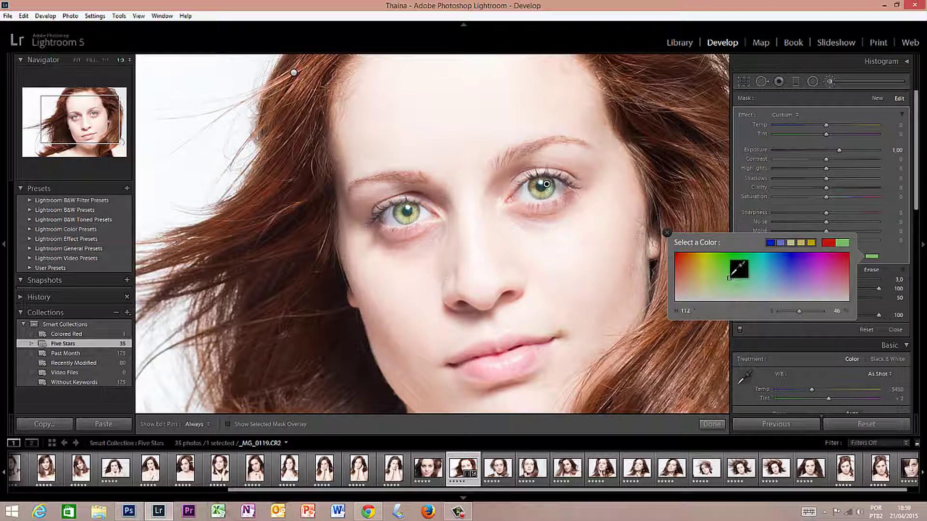
pyautogui.moveTo(729, 279); pyautogui.dragTo(738, 284)
pyautogui.click(667, 233)
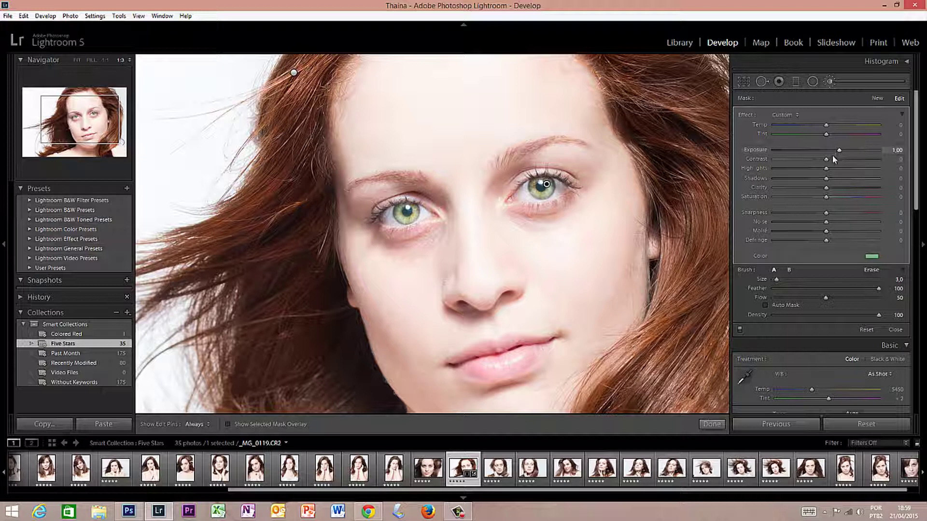
# - Set the iris mask to exposure 0.56, contrast 30, highlights 43, shadows -35, clarity 30 and saturation 25, and finish the brush edit
pyautogui.moveTo(840, 162)
pyautogui.mouseDown()
pyautogui.moveTo(807, 150)
pyautogui.moveTo(834, 152)
pyautogui.mouseUp()
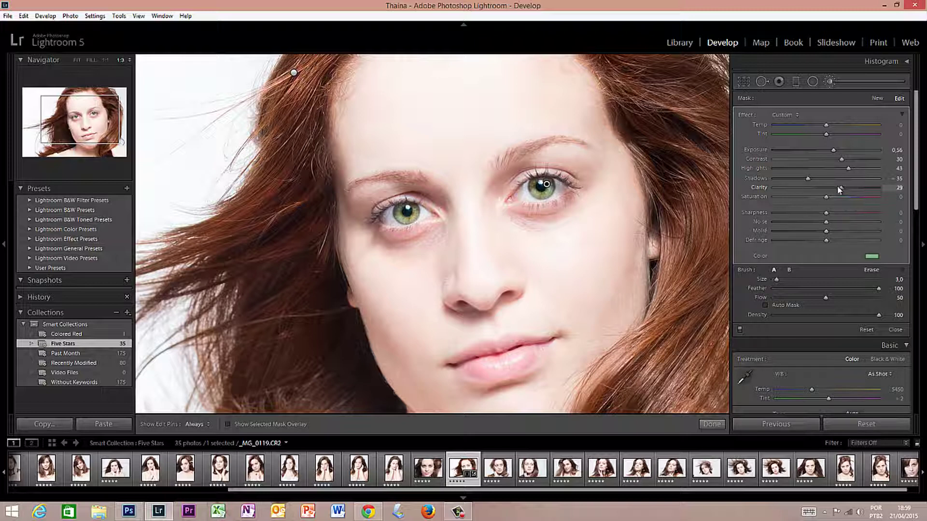
pyautogui.click(842, 187)
pyautogui.moveTo(826, 195); pyautogui.dragTo(838, 196)
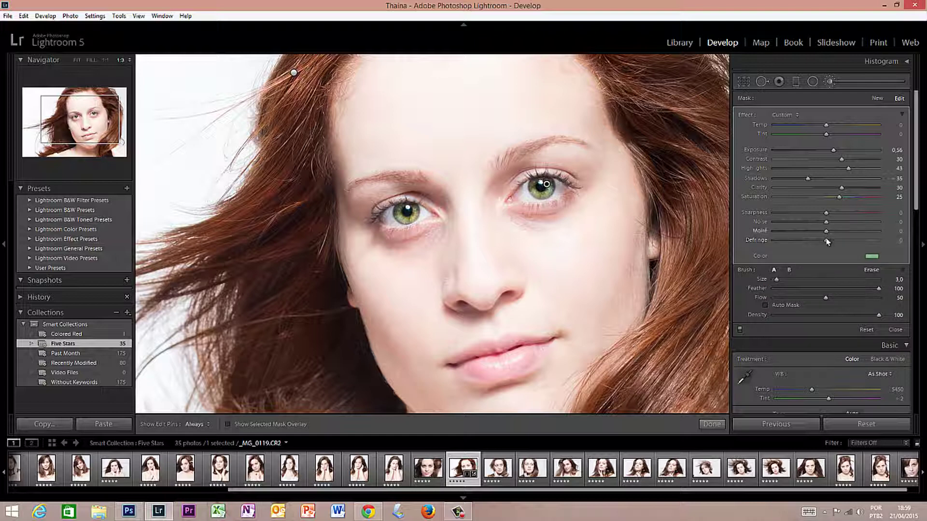
pyautogui.click(713, 425)
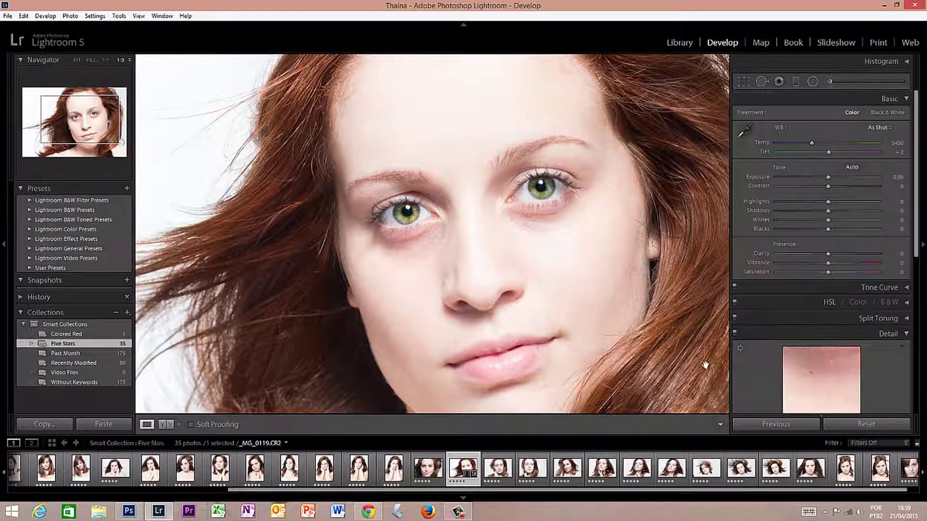
# - Compare the whole portrait before and after side by side, and return to the single-photo view
pyautogui.click(405, 218)
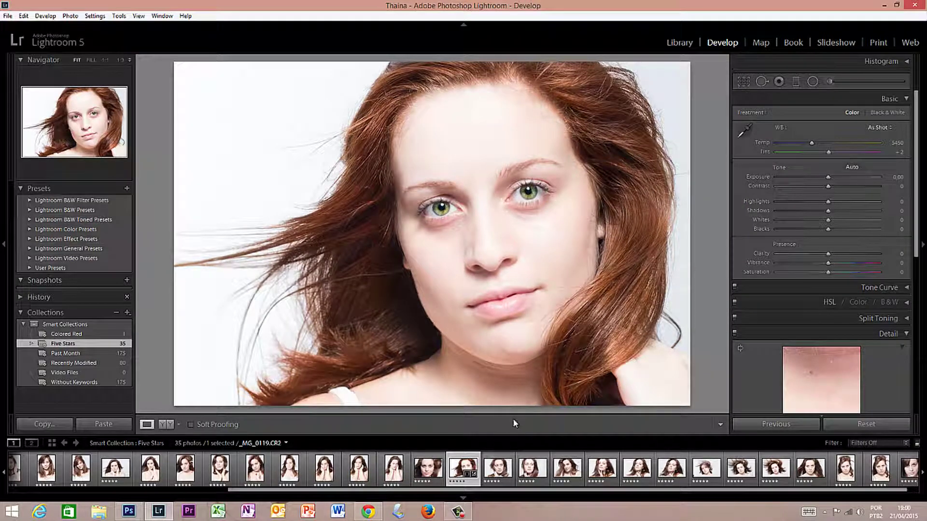
pyautogui.click(165, 425)
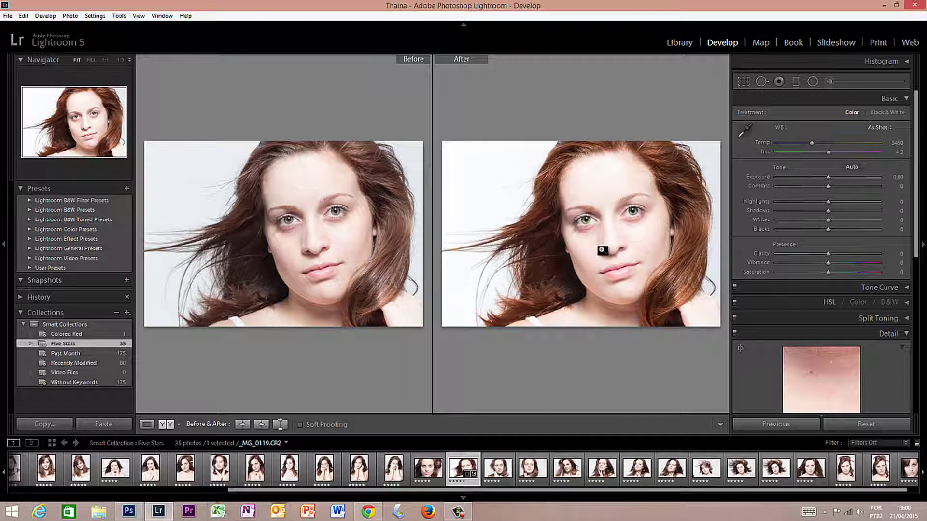
pyautogui.click(148, 425)
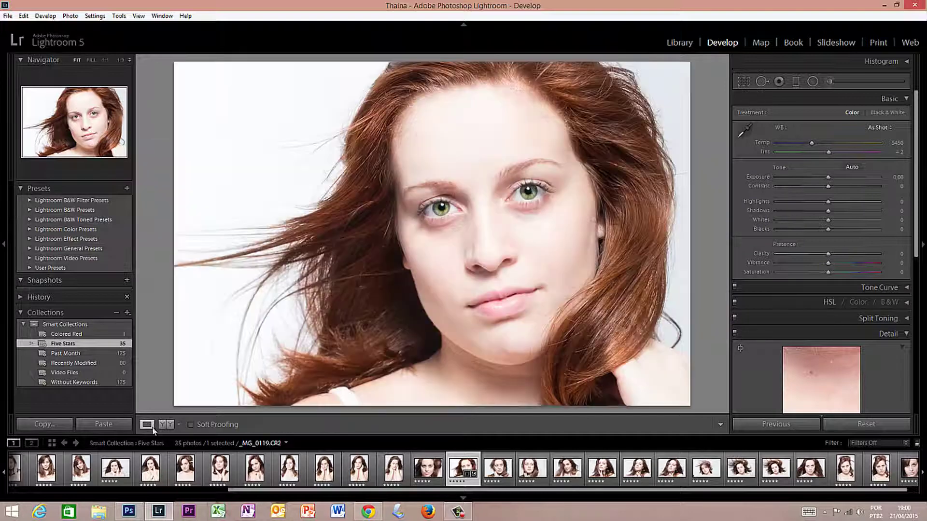
# - Paint a new red-tinted brush mask over both lips with the mask overlay shown, and turn the overlay off
pyautogui.click(502, 302)
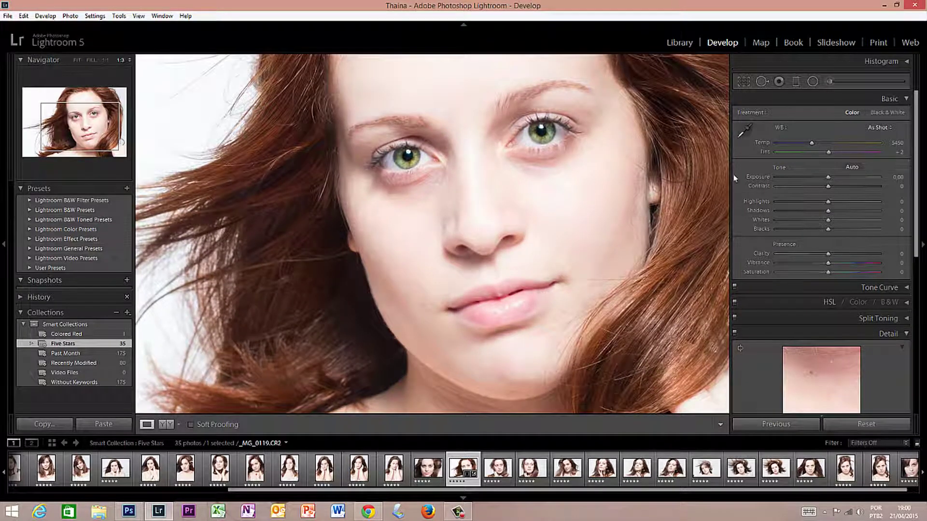
pyautogui.click(830, 82)
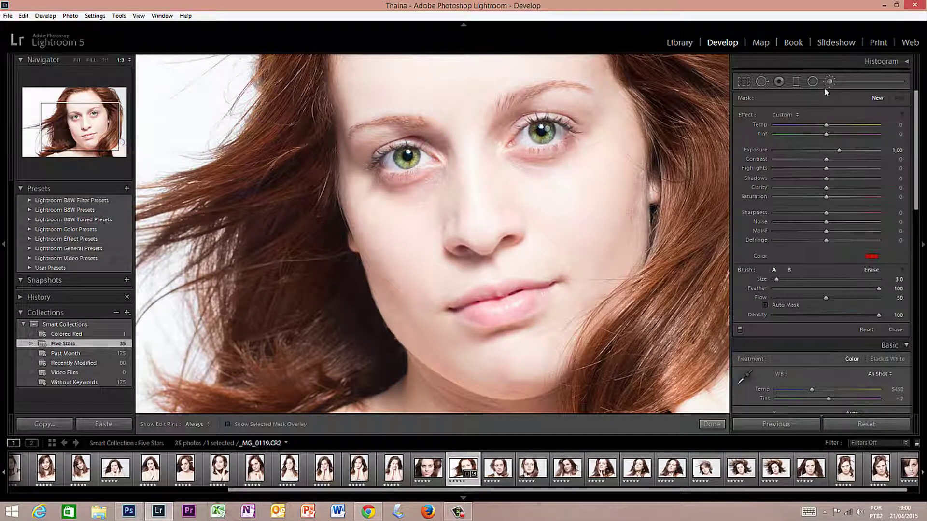
pyautogui.click(285, 426)
pyautogui.press('h')
pyautogui.moveTo(496, 292)
pyautogui.mouseDown()
pyautogui.moveTo(452, 306)
pyautogui.moveTo(519, 287)
pyautogui.moveTo(503, 293)
pyautogui.moveTo(516, 284)
pyautogui.moveTo(508, 283)
pyautogui.moveTo(550, 285)
pyautogui.mouseUp()
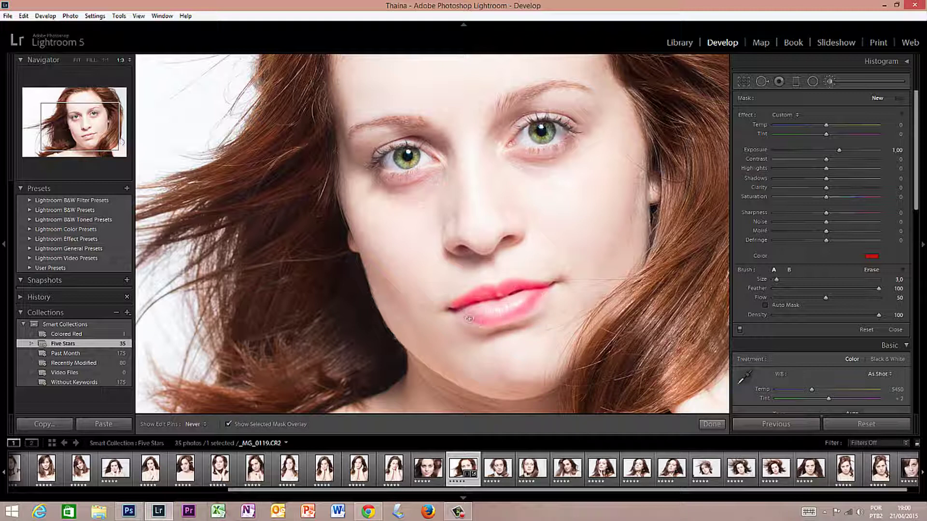
pyautogui.moveTo(469, 318)
pyautogui.mouseDown()
pyautogui.moveTo(491, 311)
pyautogui.moveTo(467, 308)
pyautogui.moveTo(526, 294)
pyautogui.moveTo(492, 314)
pyautogui.moveTo(469, 312)
pyautogui.moveTo(527, 296)
pyautogui.moveTo(492, 315)
pyautogui.moveTo(539, 290)
pyautogui.moveTo(508, 304)
pyautogui.moveTo(531, 292)
pyautogui.mouseUp()
pyautogui.press('h')
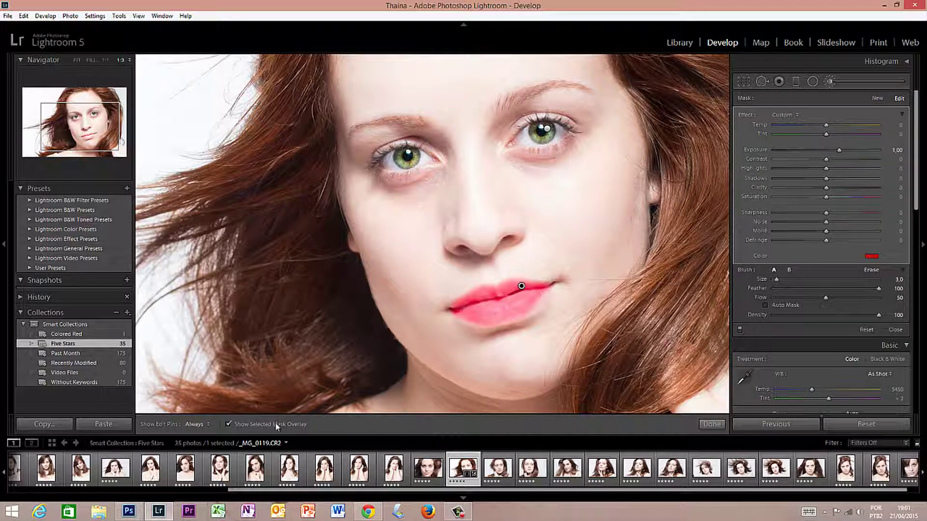
pyautogui.click(228, 424)
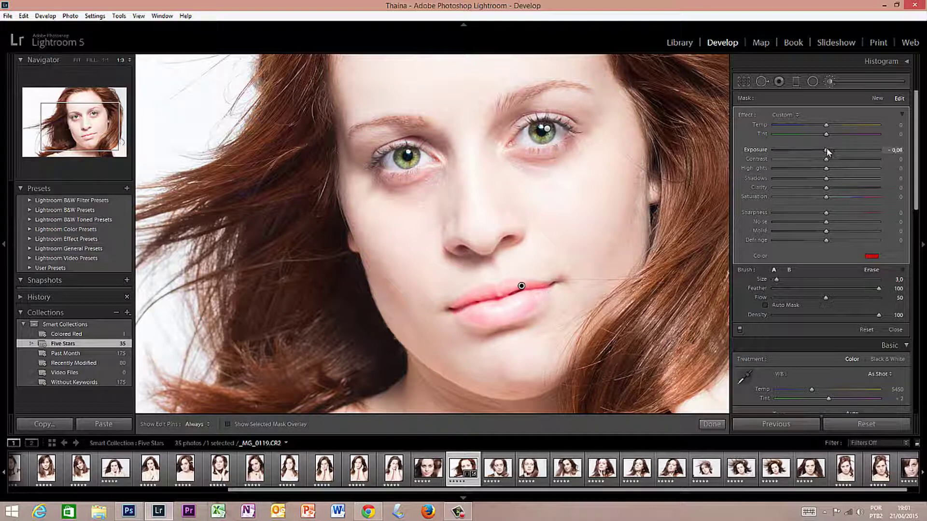
# - Set the lip mask to exposure -0.56, highlights -19, shadows -31 and clarity 30, raise its saturation, and finish the brush edit
pyautogui.moveTo(826, 148); pyautogui.dragTo(816, 150)
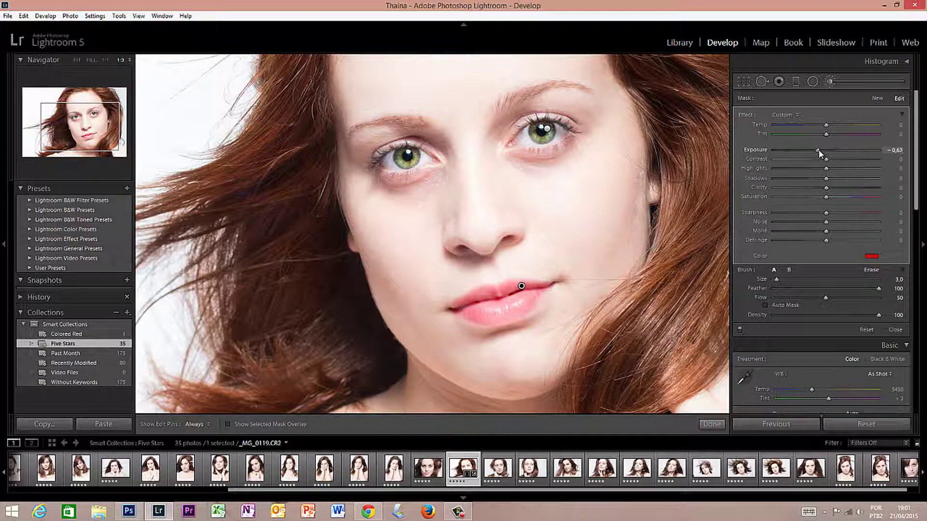
pyautogui.moveTo(821, 154); pyautogui.dragTo(821, 154)
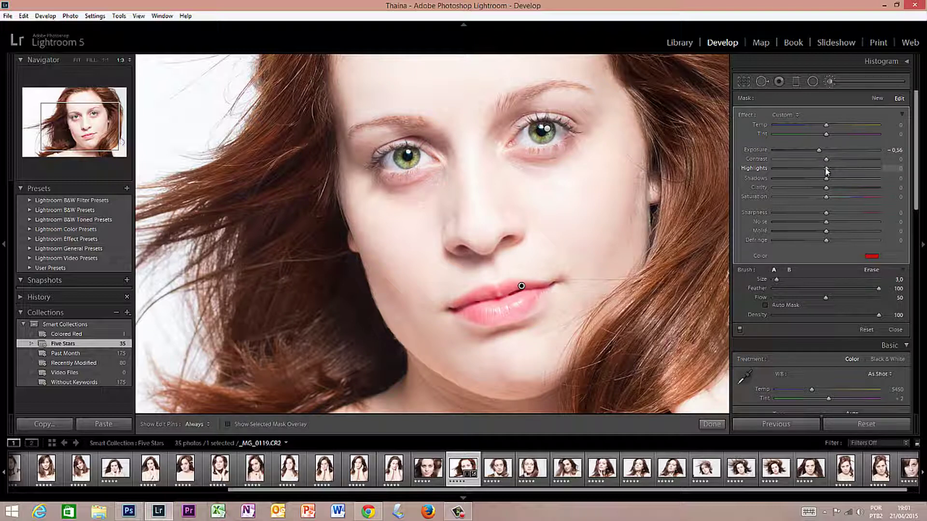
pyautogui.moveTo(827, 171); pyautogui.dragTo(818, 179)
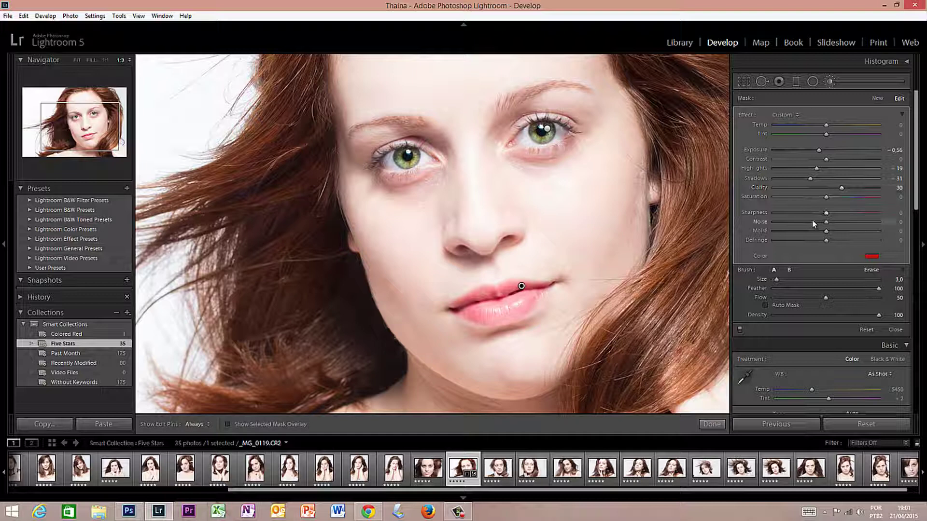
pyautogui.click(826, 197)
pyautogui.moveTo(836, 199); pyautogui.dragTo(837, 199)
pyautogui.click(711, 424)
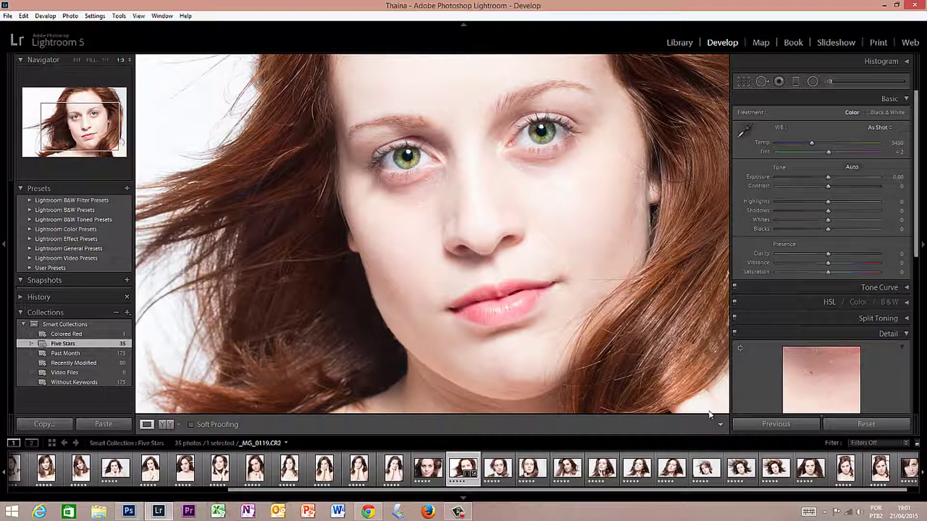
# - Paint a new brush mask over both eyebrows with exposure -0.56 and the red tint, check the tint colour, and finish the edit
pyautogui.click(603, 237)
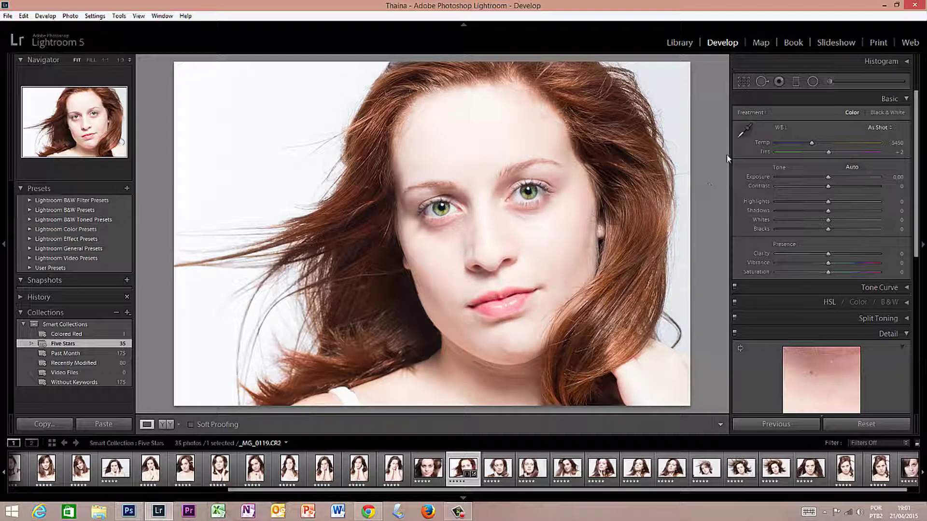
pyautogui.click(828, 82)
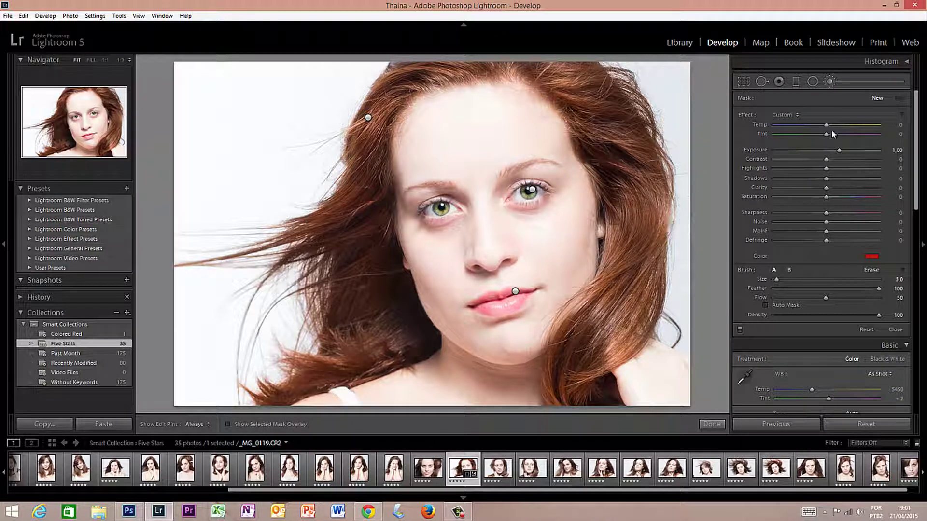
pyautogui.moveTo(839, 150); pyautogui.dragTo(821, 152)
pyautogui.press('h')
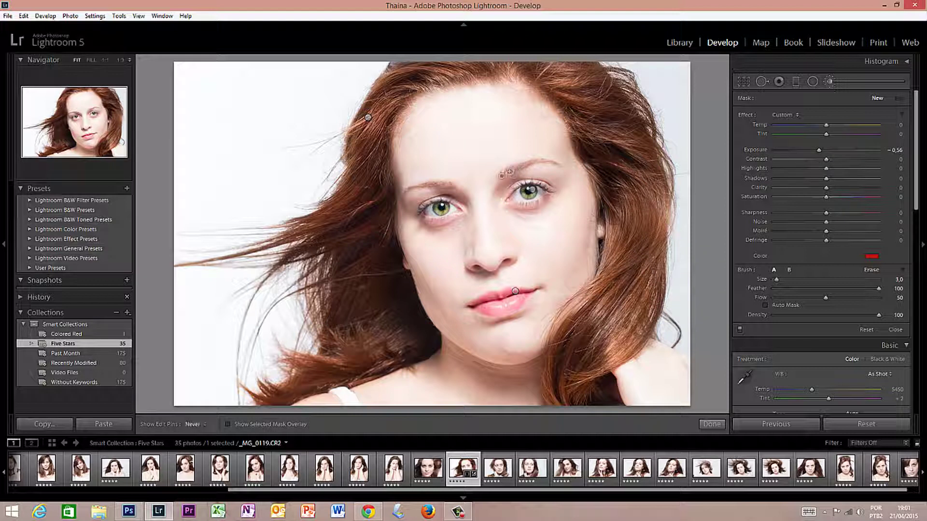
pyautogui.moveTo(481, 203); pyautogui.dragTo(418, 186)
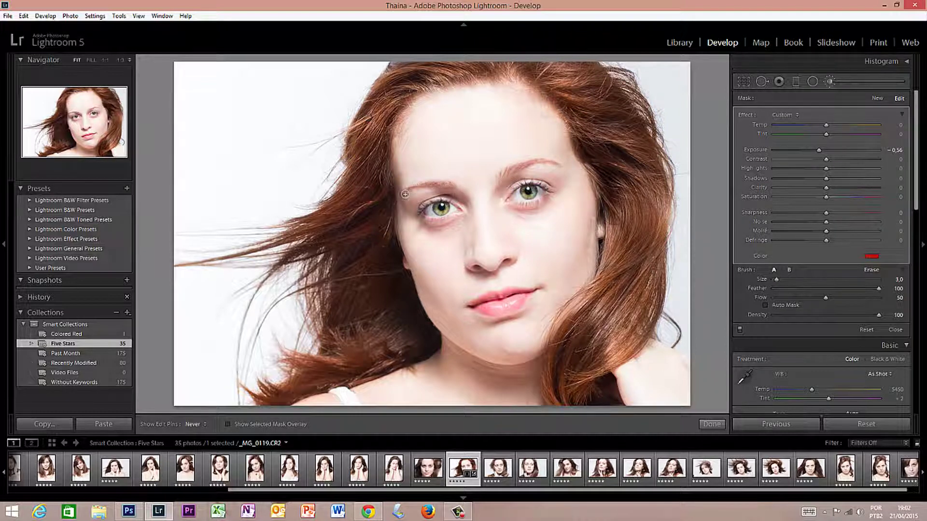
pyautogui.press('h')
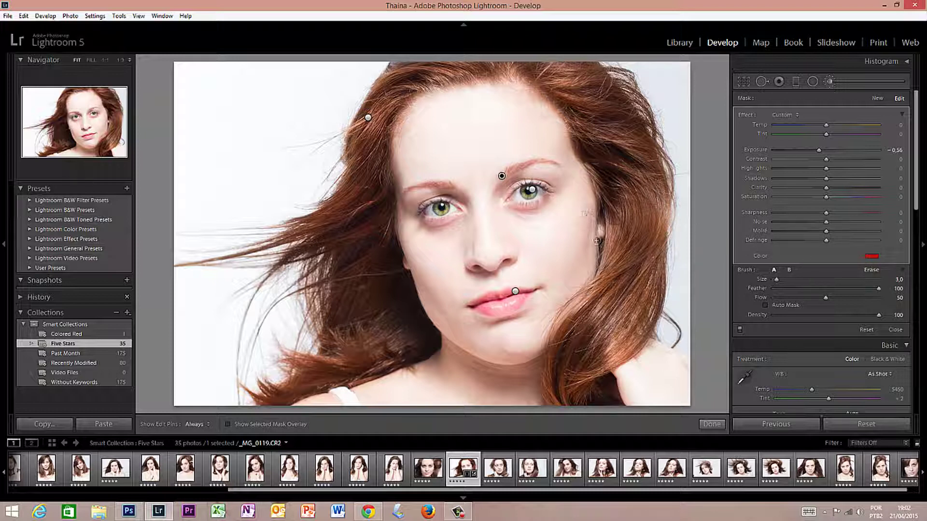
pyautogui.click(874, 257)
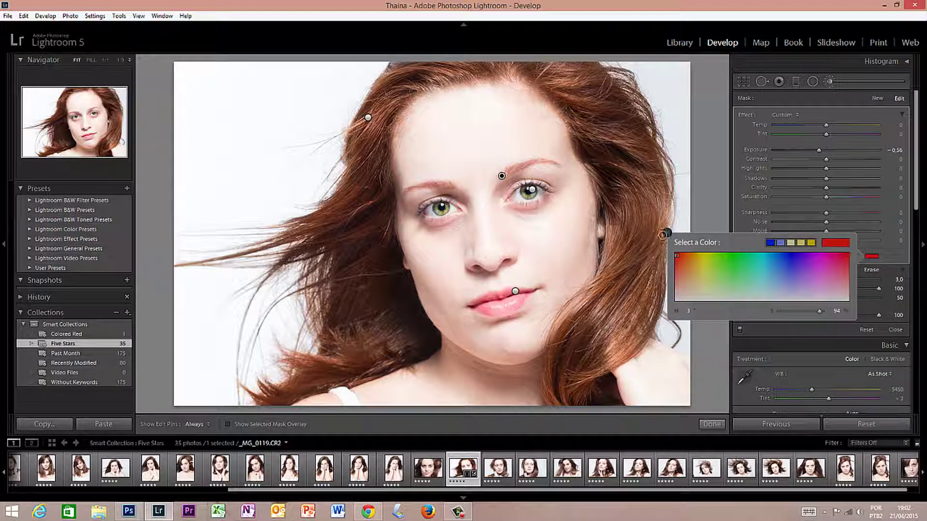
pyautogui.click(668, 234)
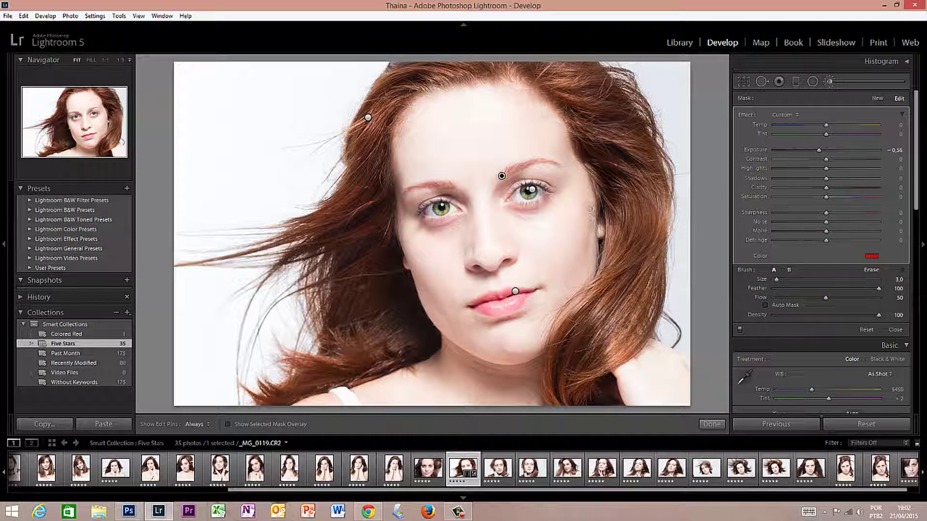
pyautogui.click(712, 424)
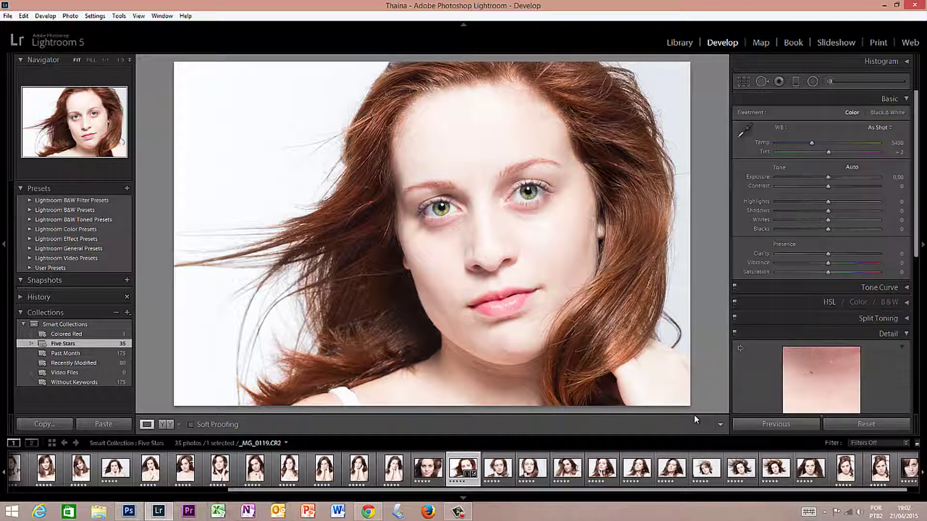
# - Compare the portrait before and after, and set the whole photo to contrast +15, highlights +11 and blacks -10
pyautogui.click(165, 425)
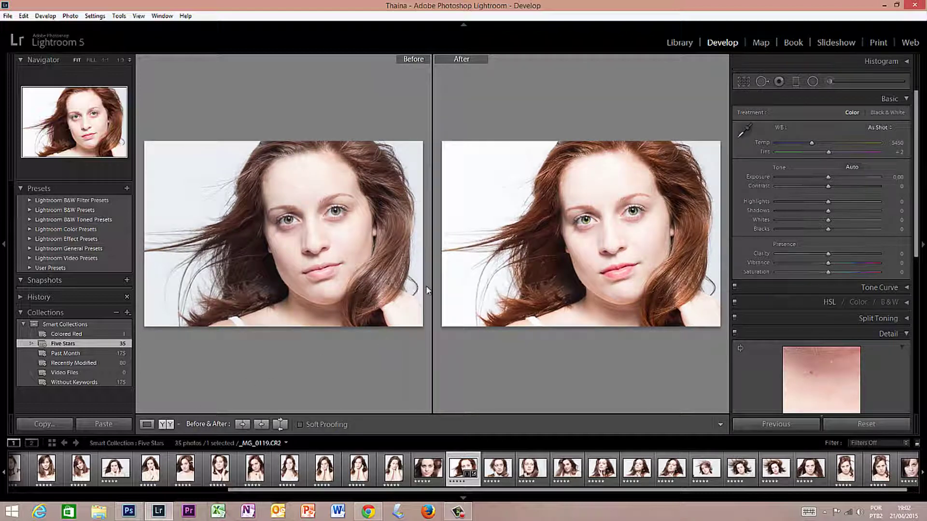
pyautogui.click(146, 424)
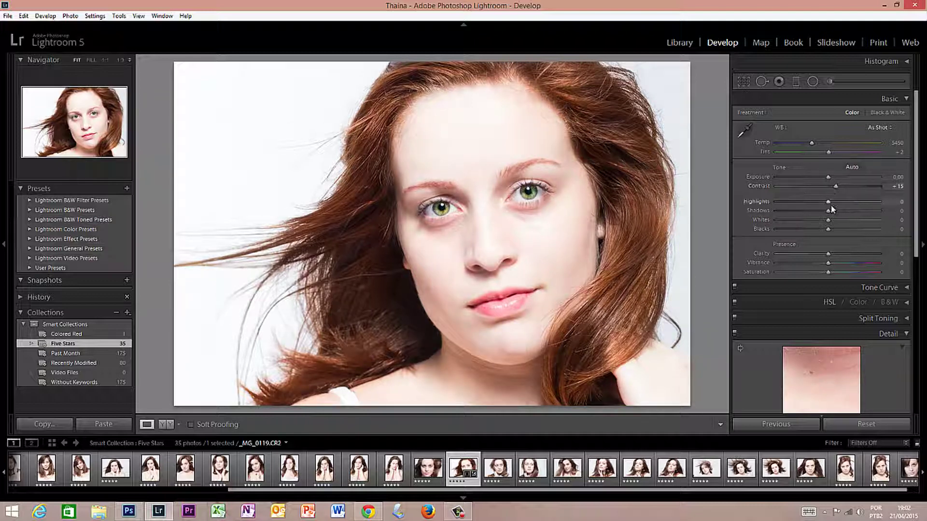
pyautogui.moveTo(834, 201); pyautogui.dragTo(835, 202)
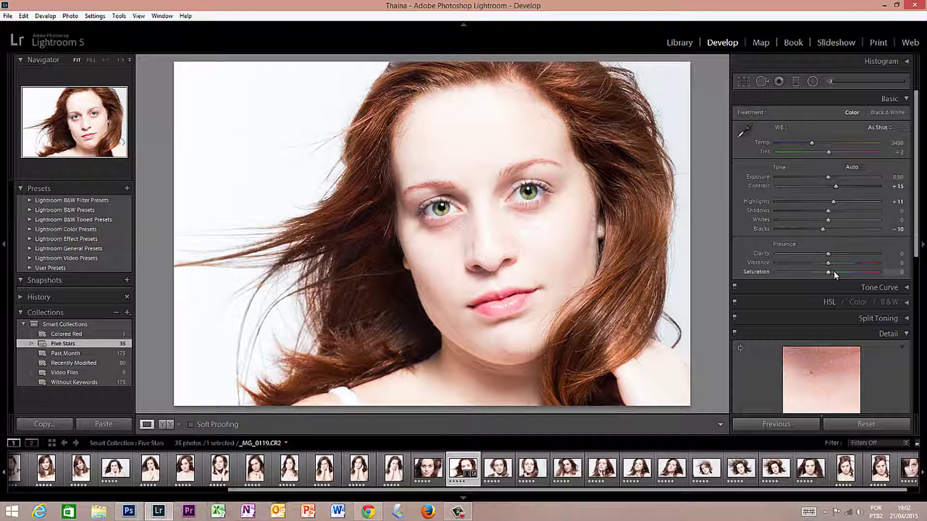
# - Raise the photo's saturation to +10, preview the eye in the detail view, and set the sharpening amount to 57
pyautogui.moveTo(829, 274); pyautogui.dragTo(834, 273)
pyautogui.moveTo(914, 193); pyautogui.dragTo(913, 273)
pyautogui.moveTo(829, 234); pyautogui.dragTo(827, 257)
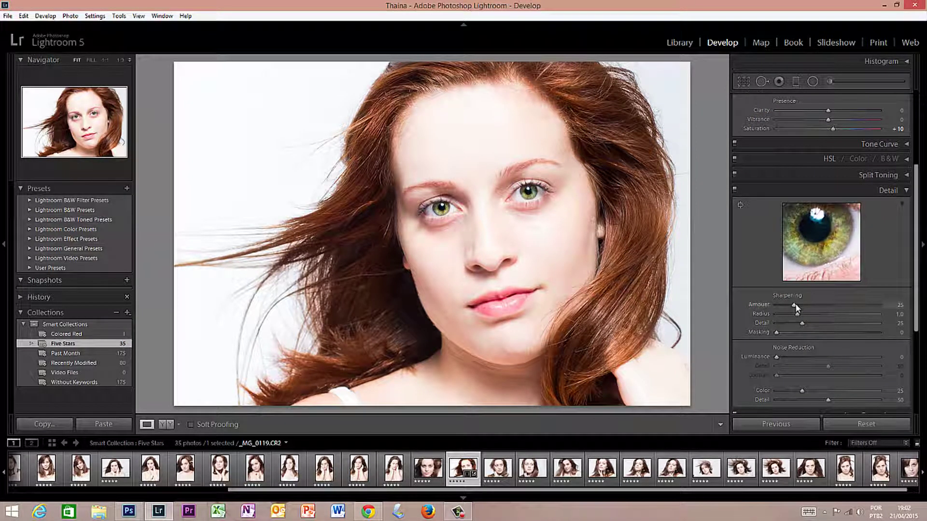
pyautogui.moveTo(795, 305); pyautogui.dragTo(809, 304)
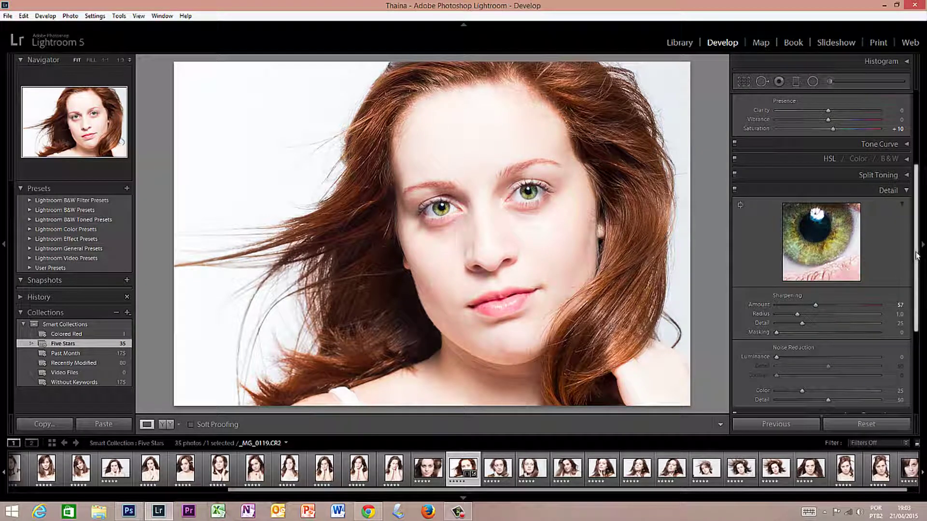
# - Set the post-crop vignetting amount to -15 and raise the grain amount slightly
pyautogui.moveTo(911, 260); pyautogui.dragTo(914, 297)
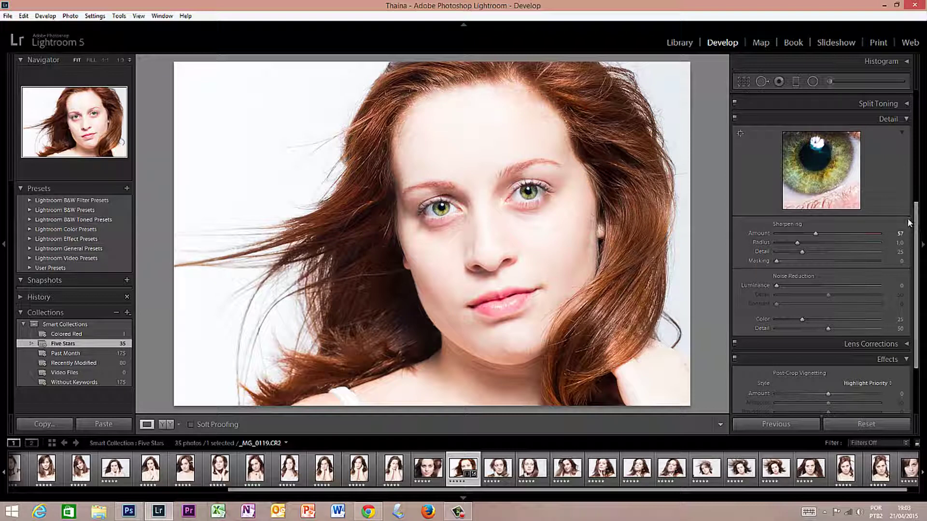
pyautogui.moveTo(916, 225); pyautogui.dragTo(917, 280)
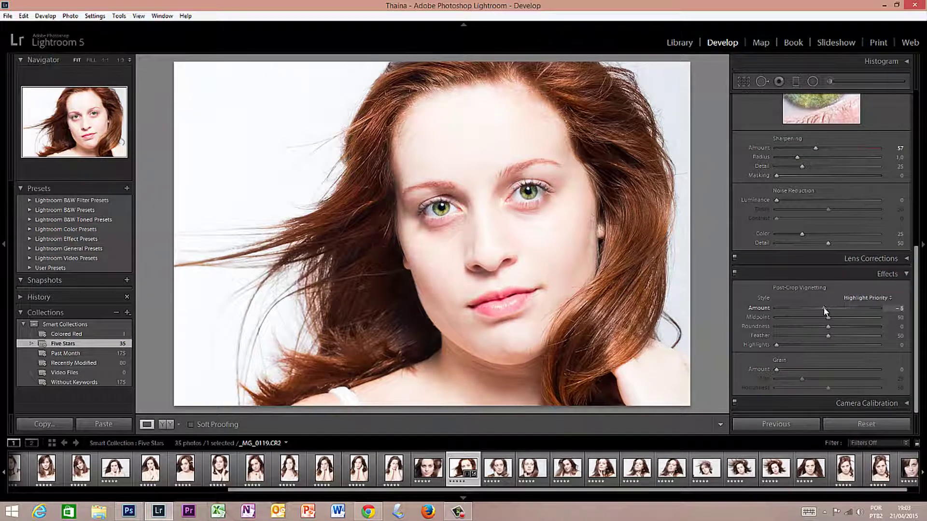
pyautogui.moveTo(827, 308)
pyautogui.mouseDown()
pyautogui.moveTo(798, 303)
pyautogui.moveTo(822, 310)
pyautogui.mouseUp()
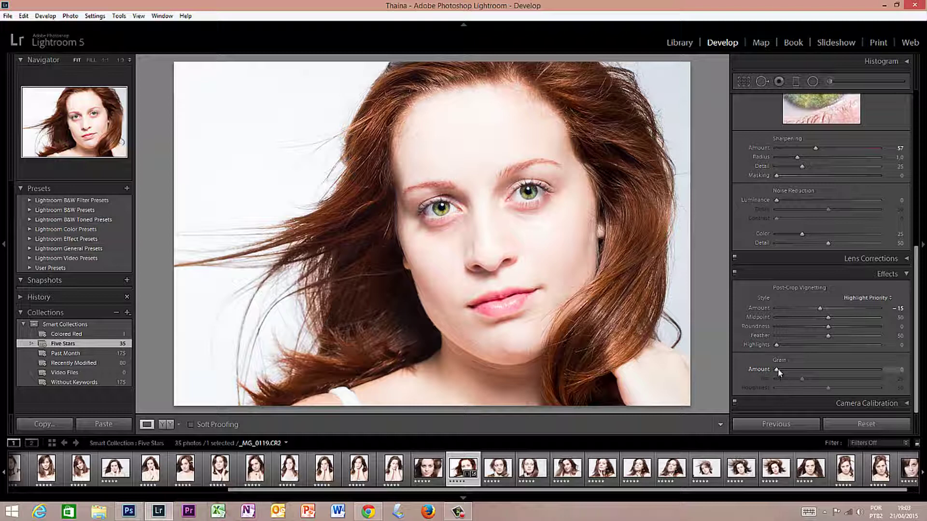
pyautogui.moveTo(777, 369); pyautogui.dragTo(784, 369)
# - Prepare a new adjustment brush mask with the colour tint removed and the exposure at 0.33
pyautogui.moveTo(918, 260); pyautogui.dragTo(919, 104)
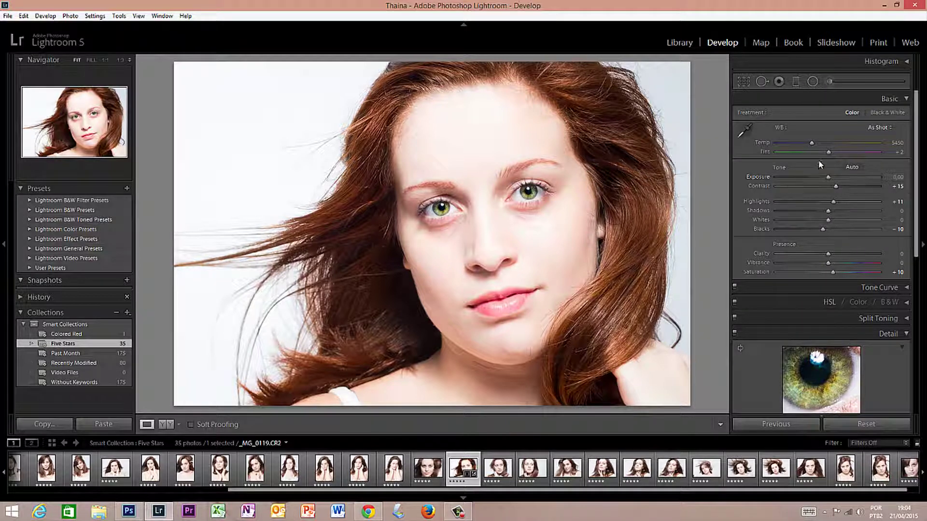
pyautogui.click(830, 81)
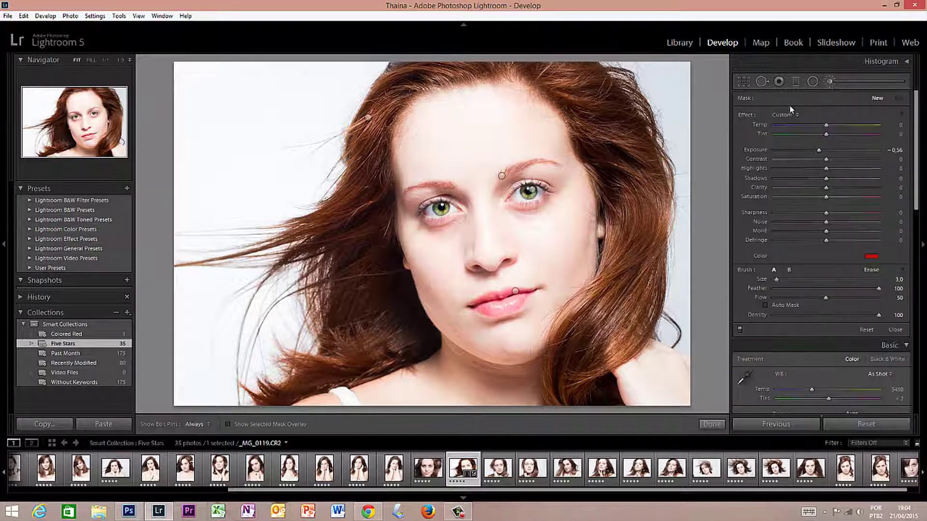
pyautogui.click(554, 220)
pyautogui.click(871, 257)
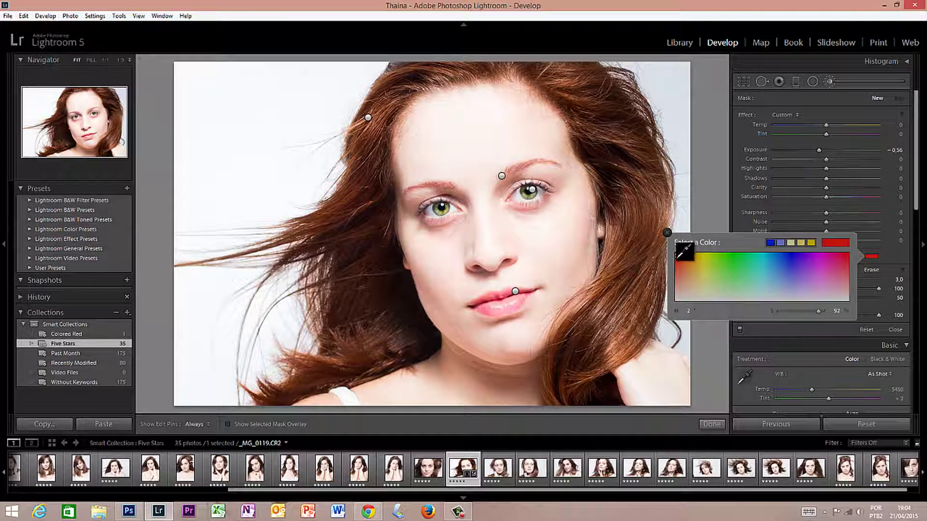
pyautogui.moveTo(685, 252); pyautogui.dragTo(675, 307)
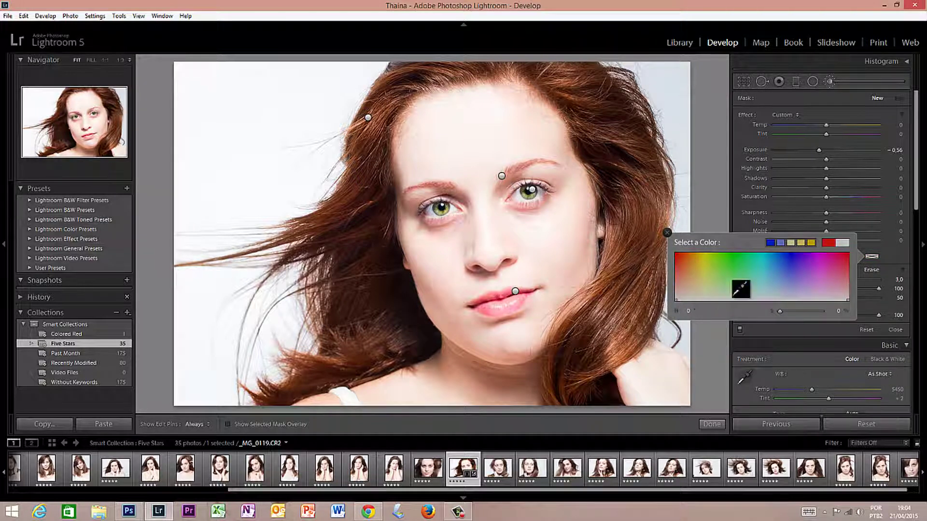
pyautogui.click(667, 233)
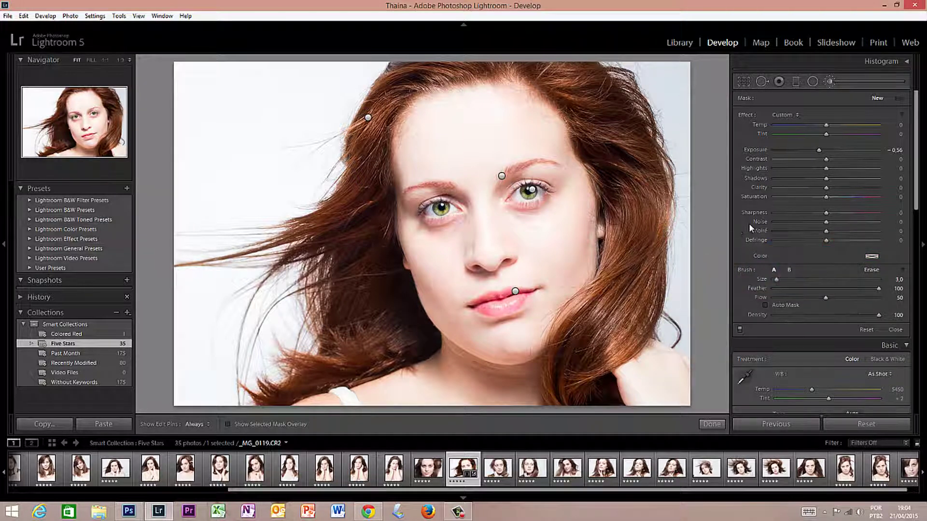
pyautogui.moveTo(824, 151); pyautogui.dragTo(828, 152)
# - Hide the edit pins, paint the brightening mask over the skin beneath both eyes, and show the pins again
pyautogui.press('h')
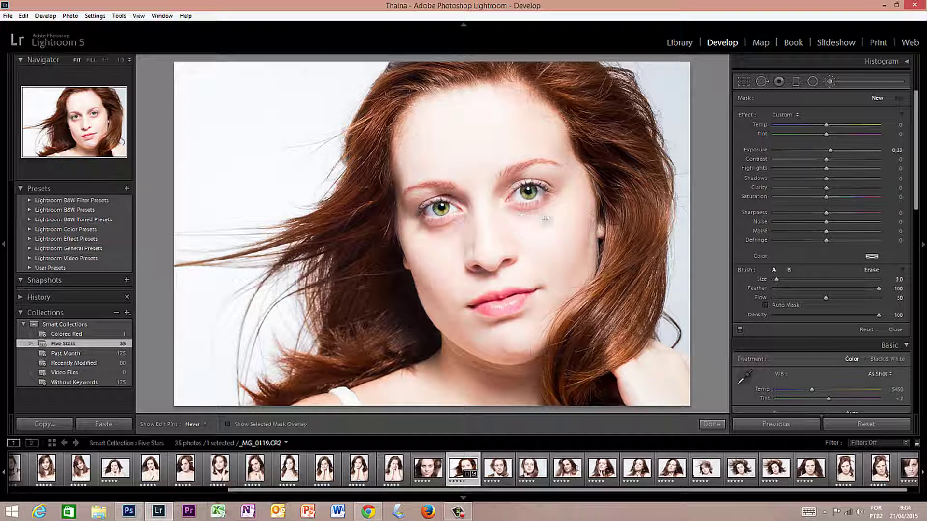
pyautogui.click(521, 222)
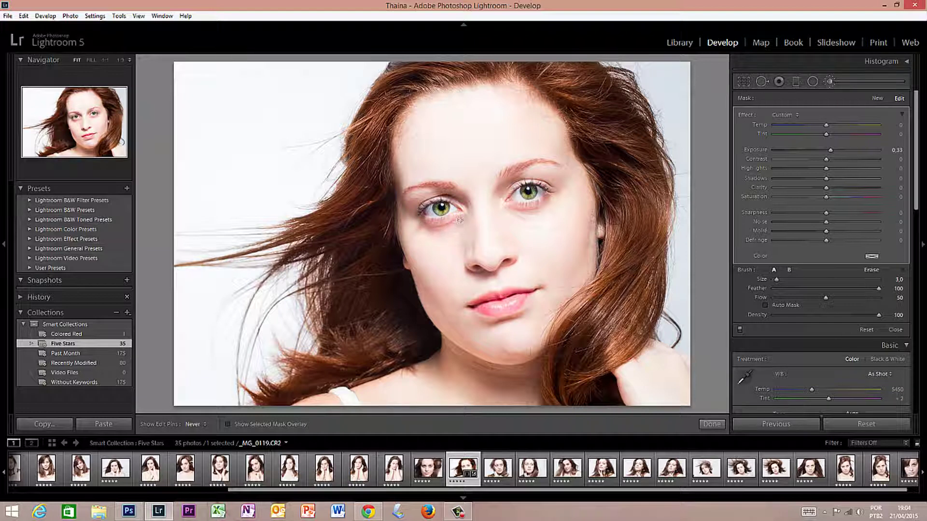
pyautogui.press('h')
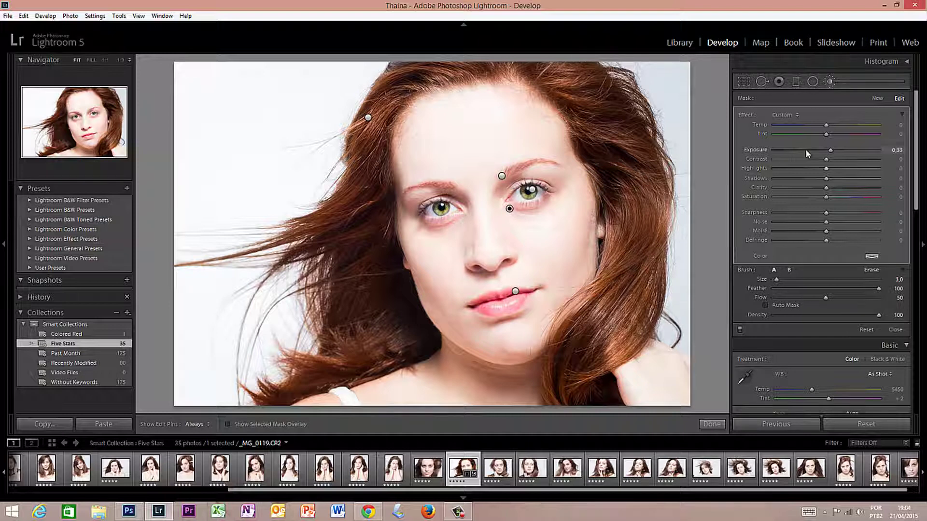
# - Set the under-eye mask to exposure 1.10, highlights 24 and shadows 21, finish the brush edit, and compare before and after
pyautogui.click(838, 148)
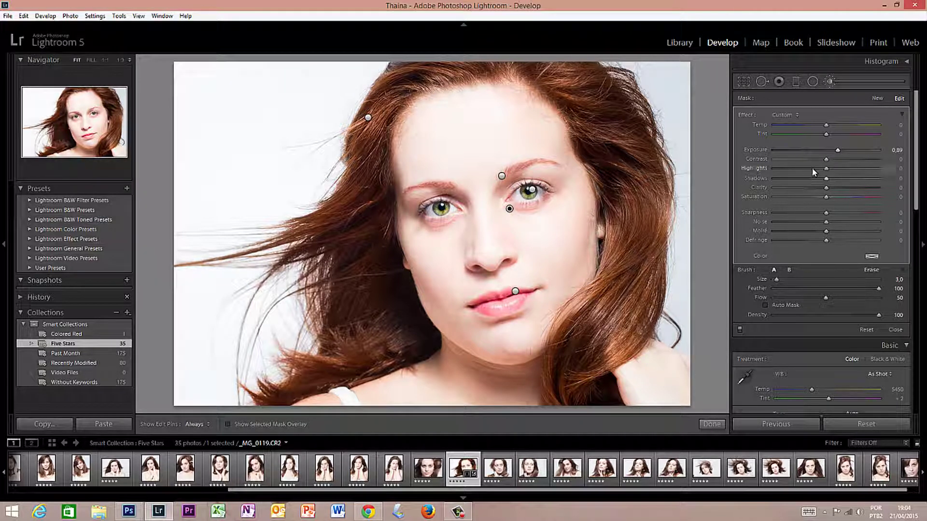
pyautogui.click(838, 168)
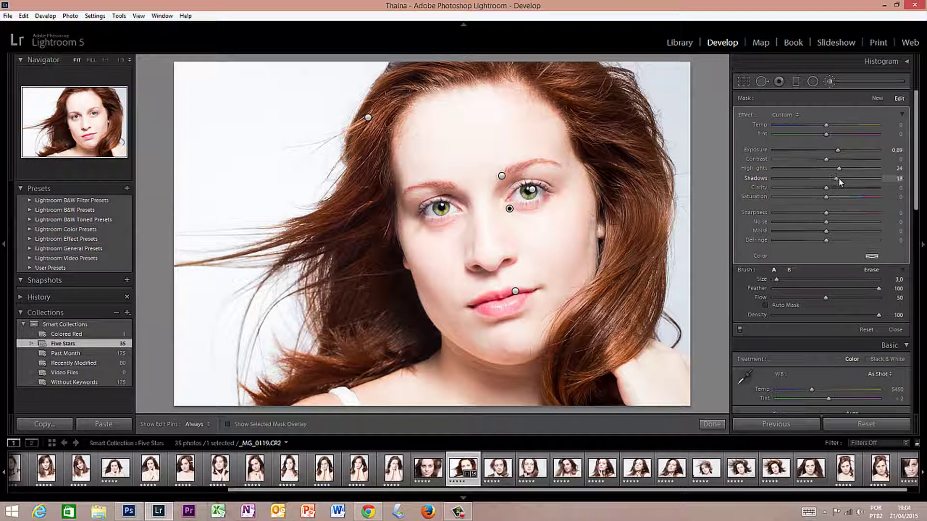
pyautogui.moveTo(839, 150); pyautogui.dragTo(841, 149)
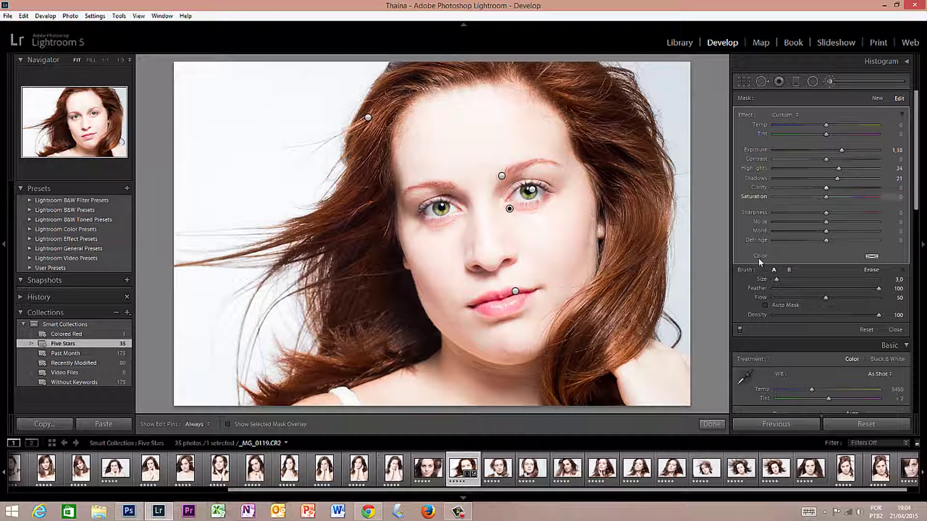
pyautogui.click(712, 424)
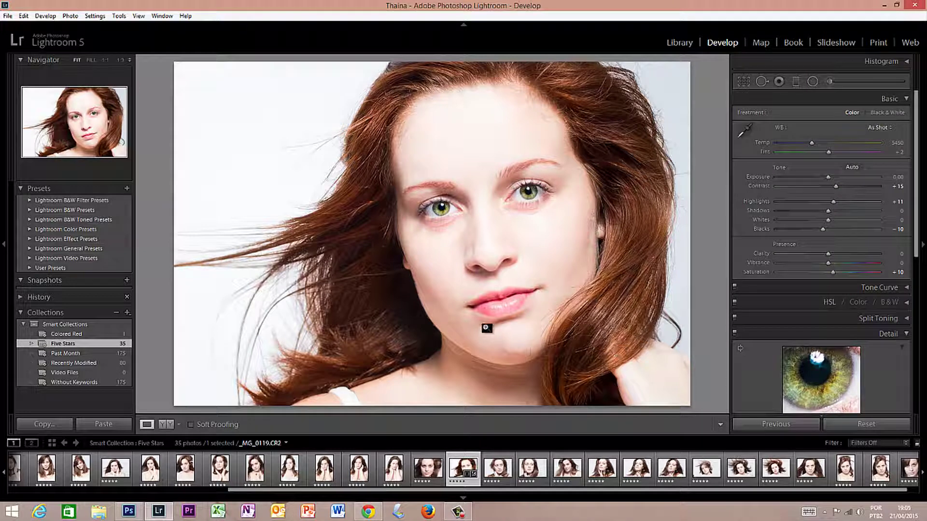
pyautogui.click(166, 425)
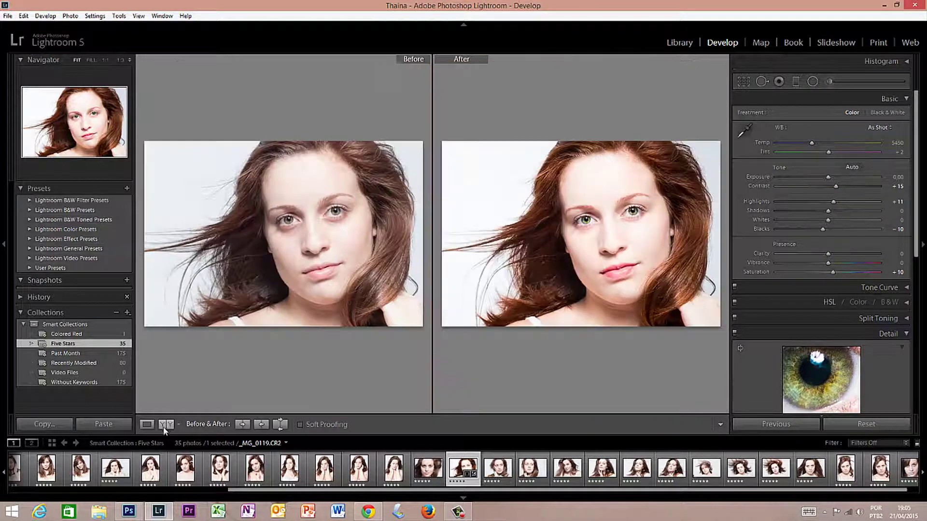